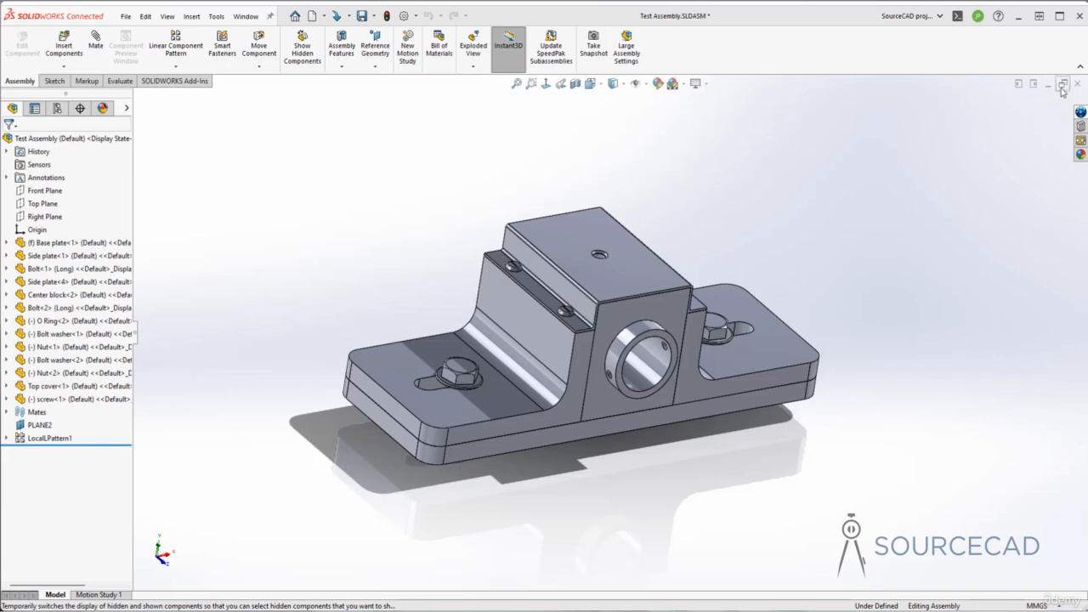
# Step: Close Test Assembly.SLDASM and choose Save all for the modified documents
pyautogui.click(1079, 85)
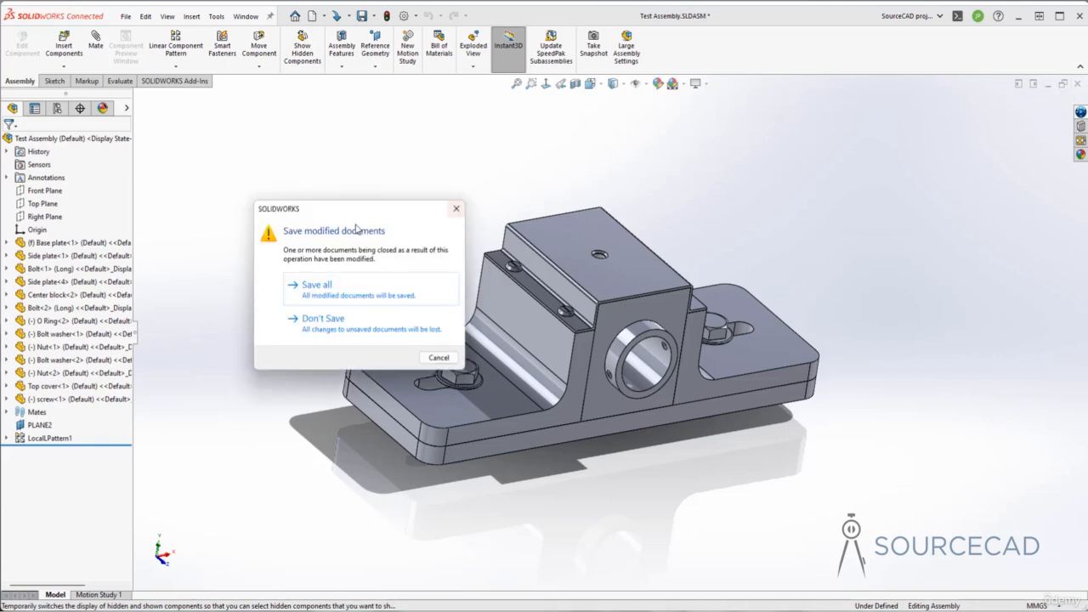
pyautogui.click(340, 291)
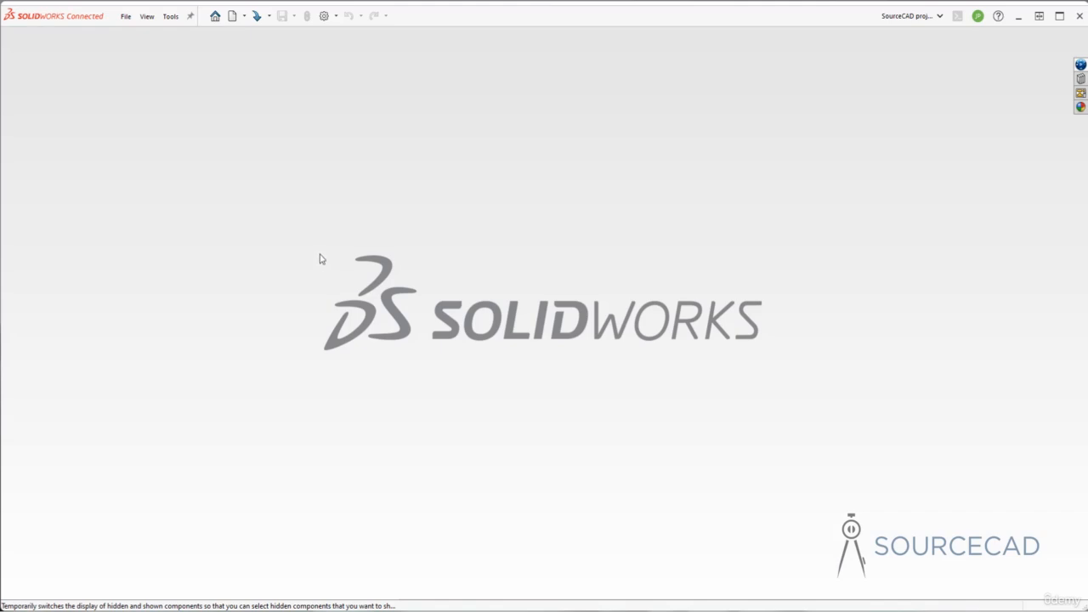
# Step: Create a new Assembly document, Assem1
pyautogui.click(232, 15)
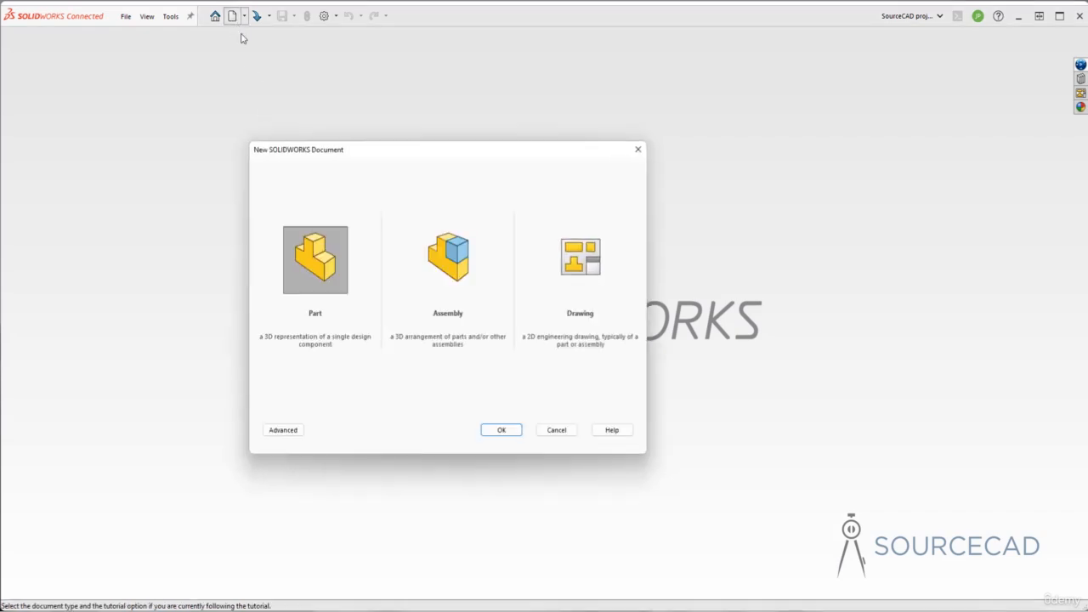
pyautogui.click(425, 255)
pyautogui.click(505, 432)
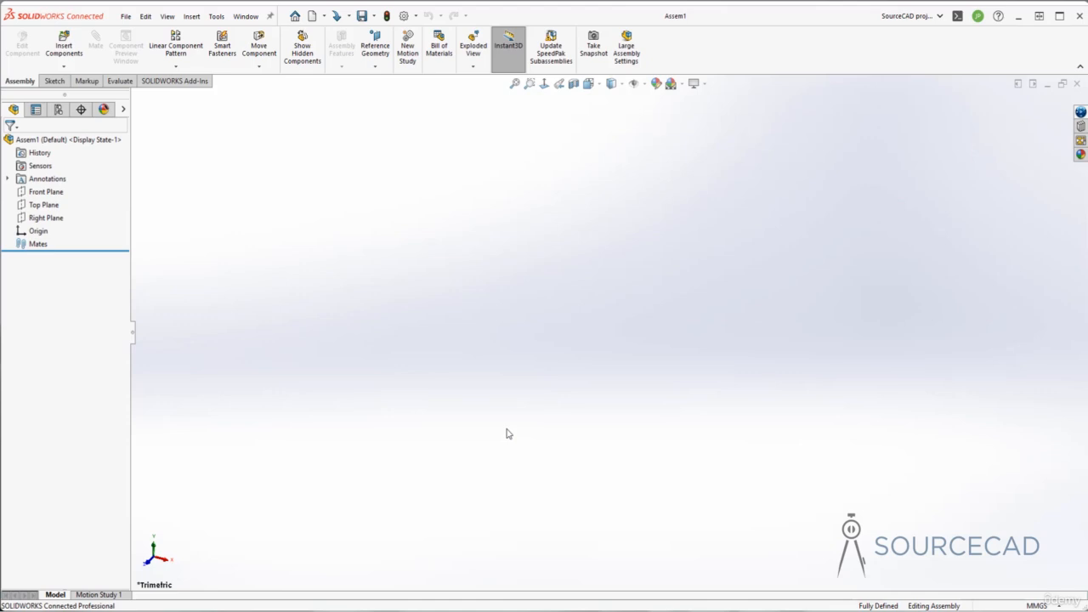
# Step: Insert the 'Top level - base plate' part into Assem1, fixed at the origin
pyautogui.click(64, 47)
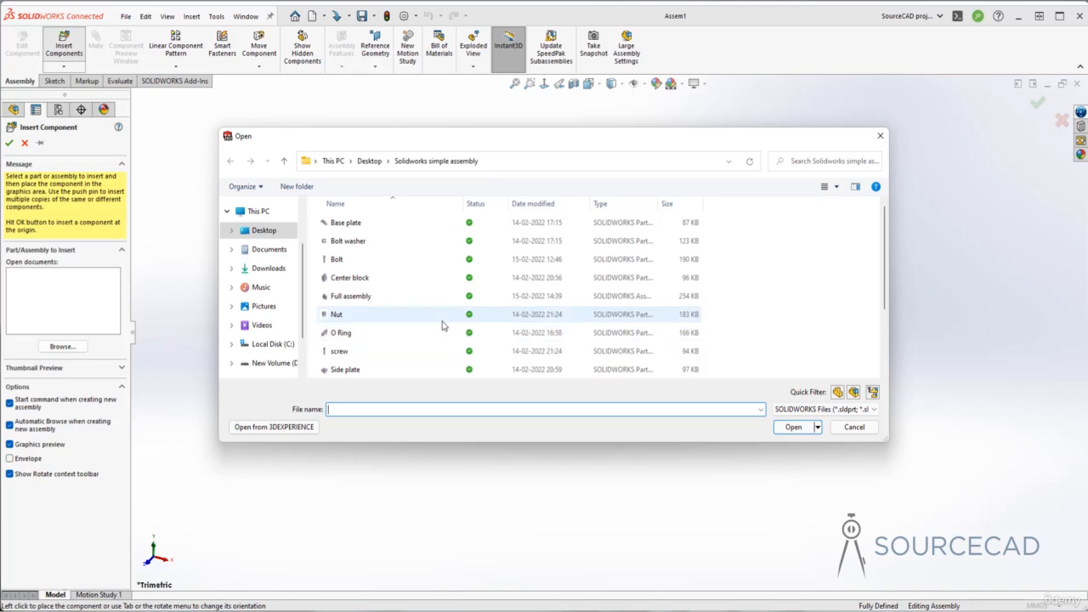
pyautogui.scroll(-2, 442, 323)
pyautogui.click(378, 349)
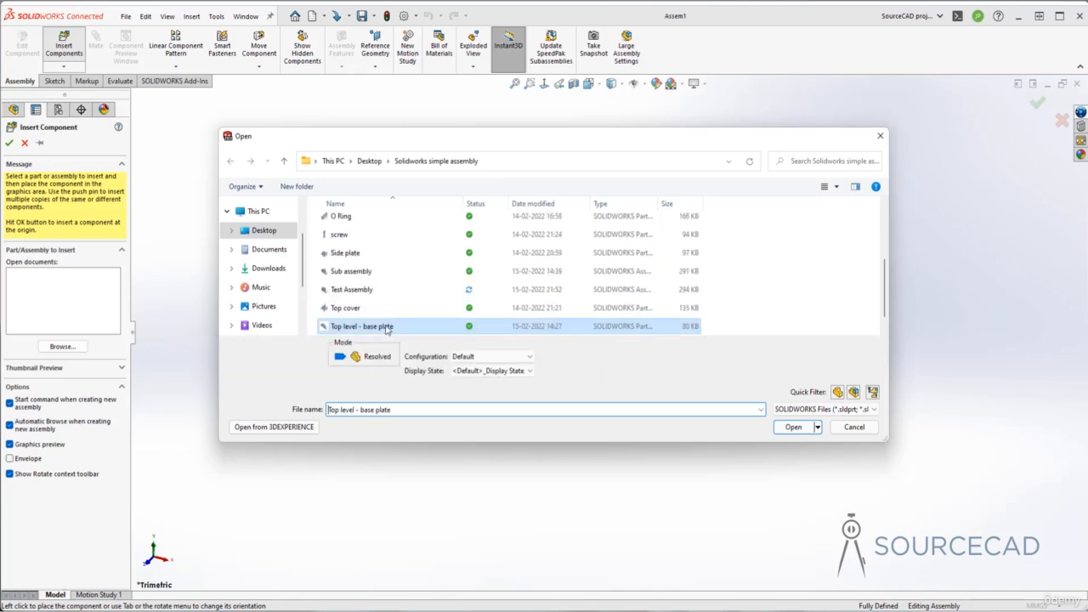
pyautogui.click(790, 427)
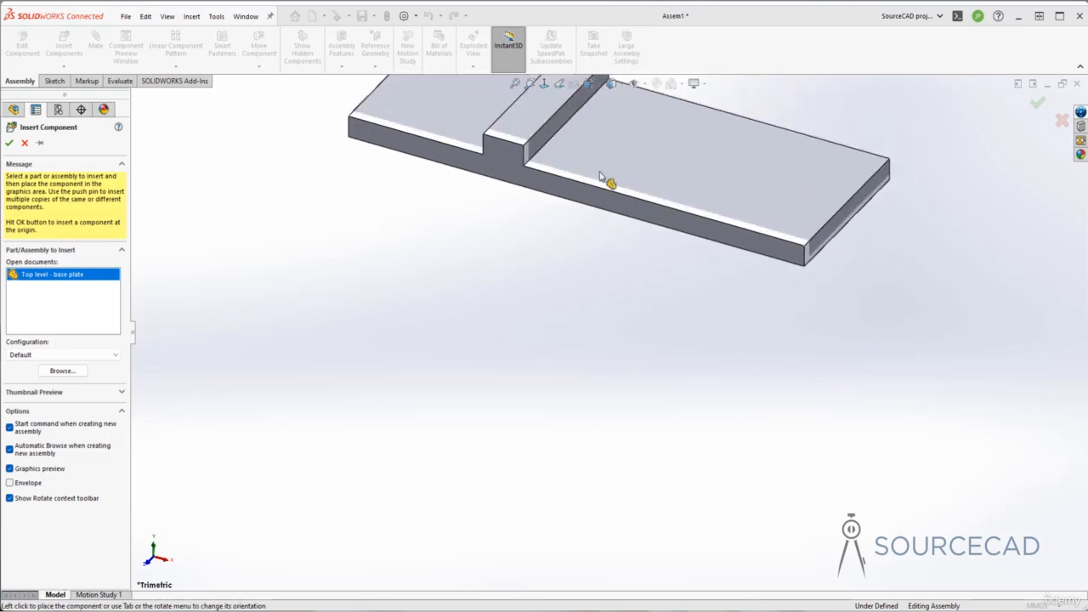
pyautogui.click(9, 144)
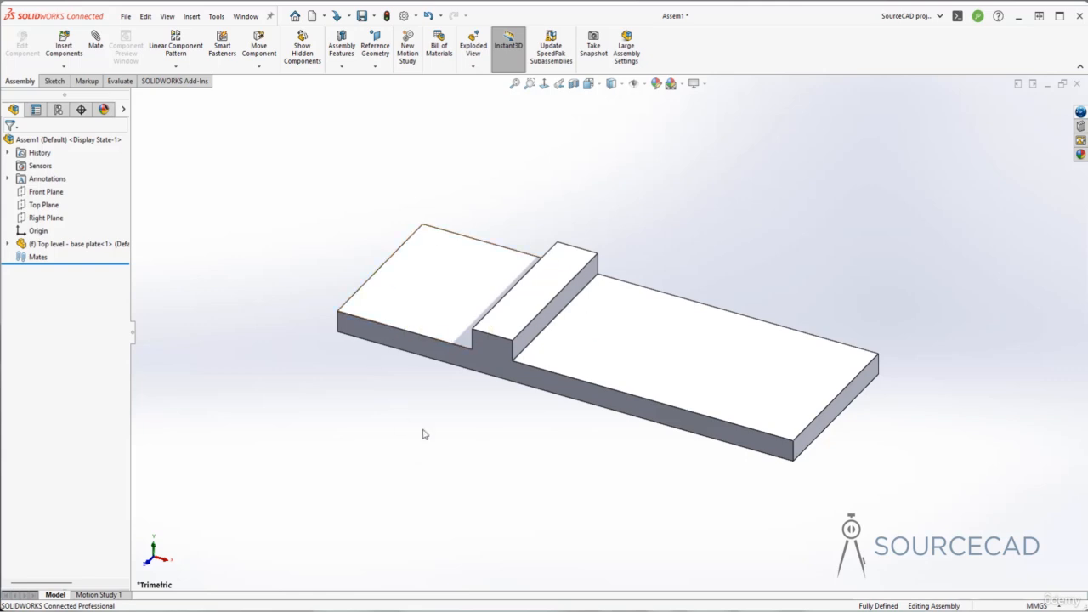
pyautogui.moveTo(425, 434); pyautogui.dragTo(434, 433, button='middle')
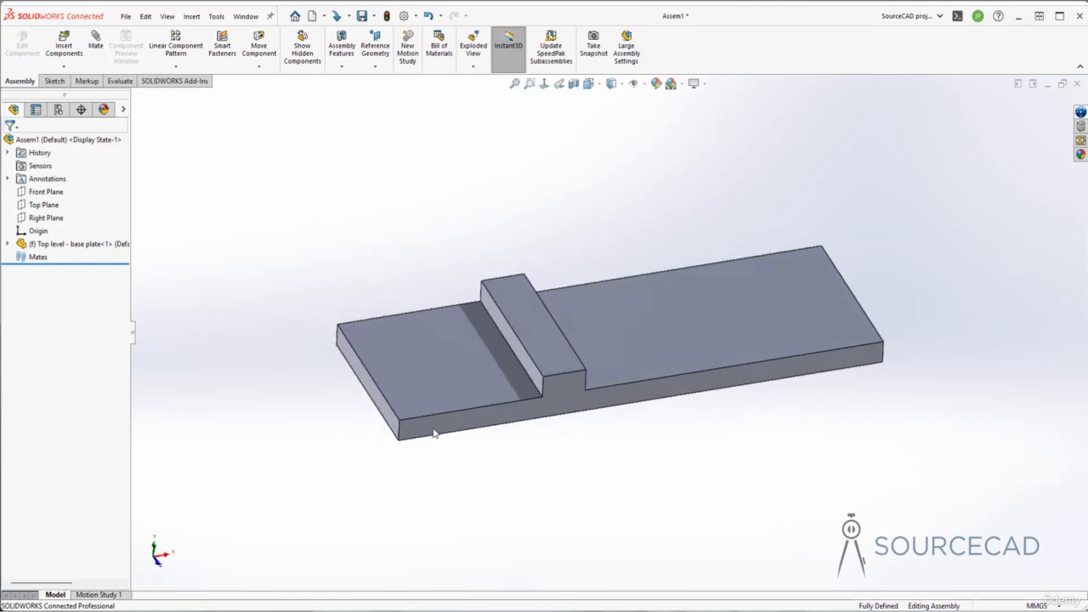
# Step: Insert the Test Assembly subassembly and place it floating above the base plate
pyautogui.click(64, 47)
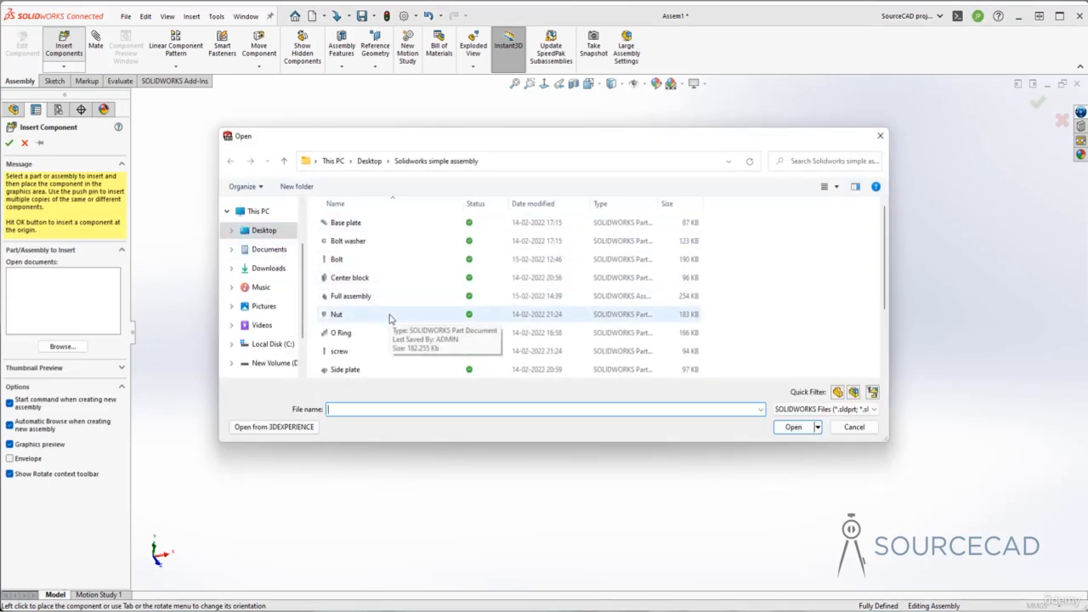
pyautogui.scroll(-2, 390, 319)
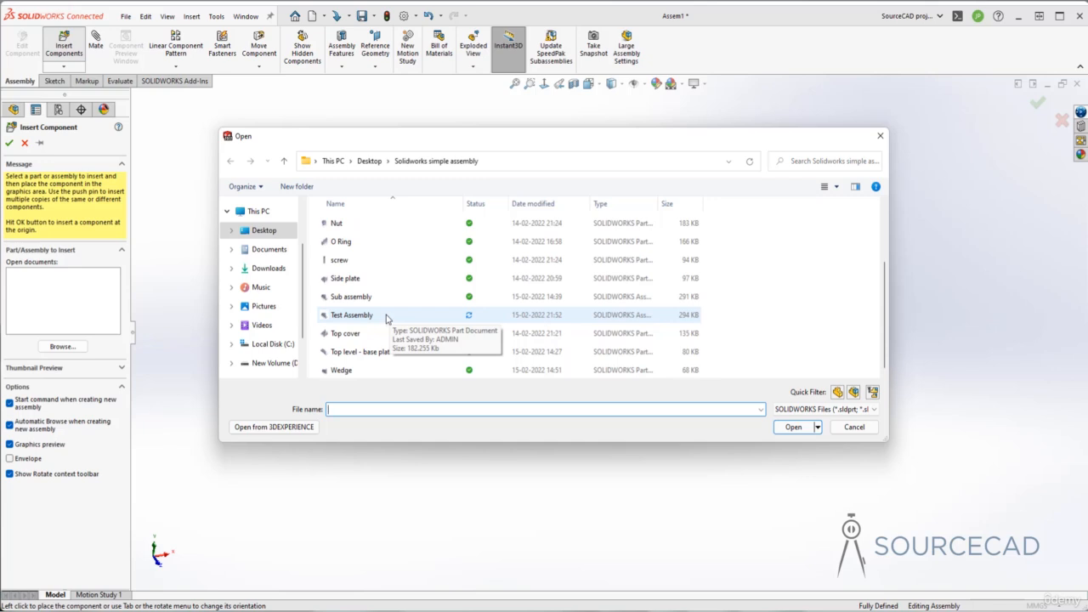
pyautogui.click(383, 319)
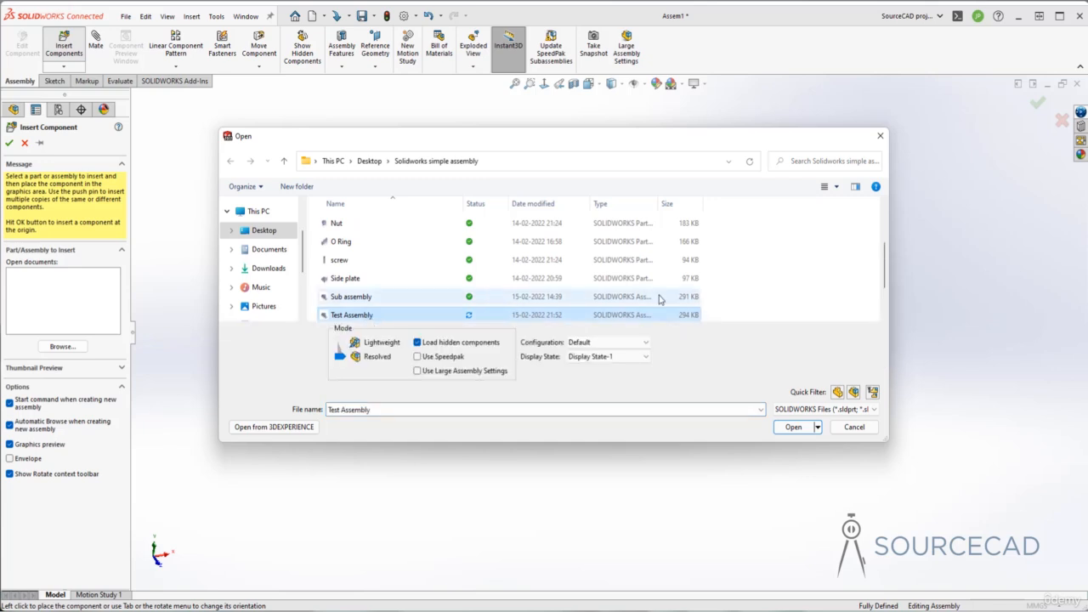
pyautogui.scroll(-1, 653, 294)
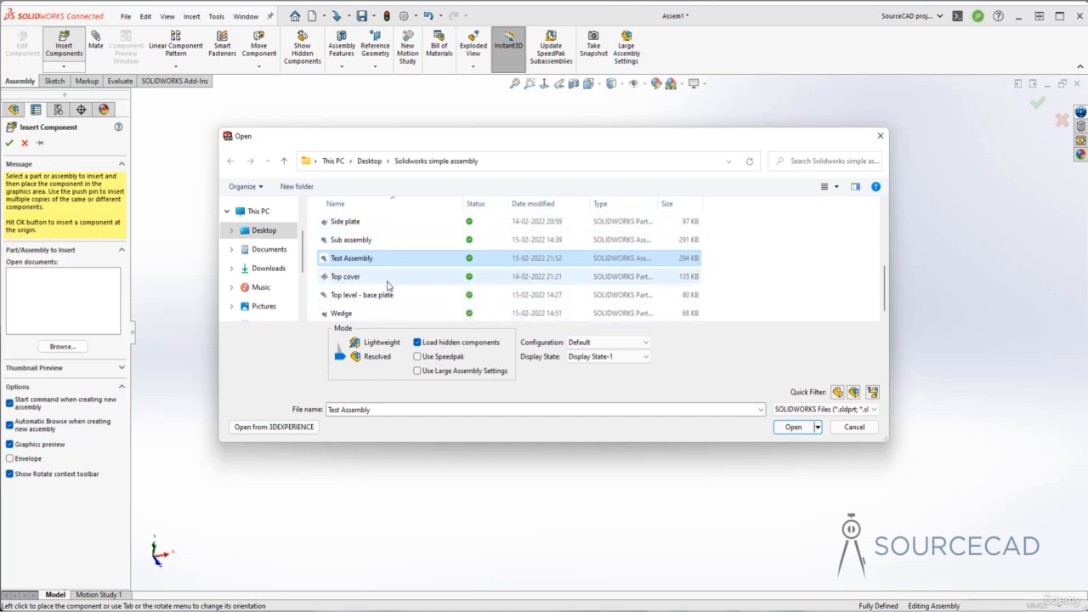
pyautogui.click(810, 427)
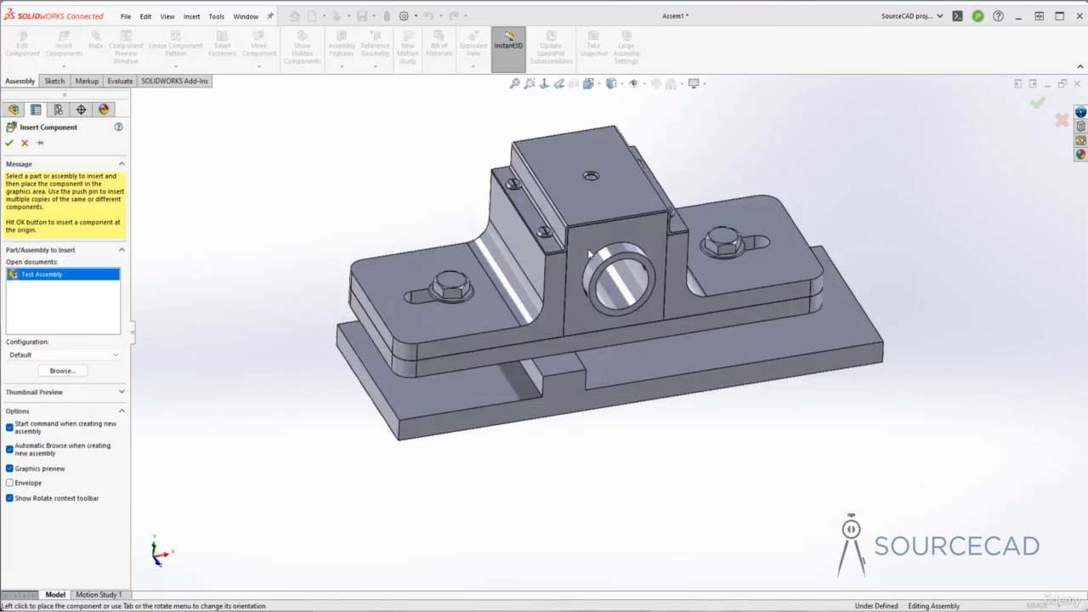
pyautogui.click(442, 190)
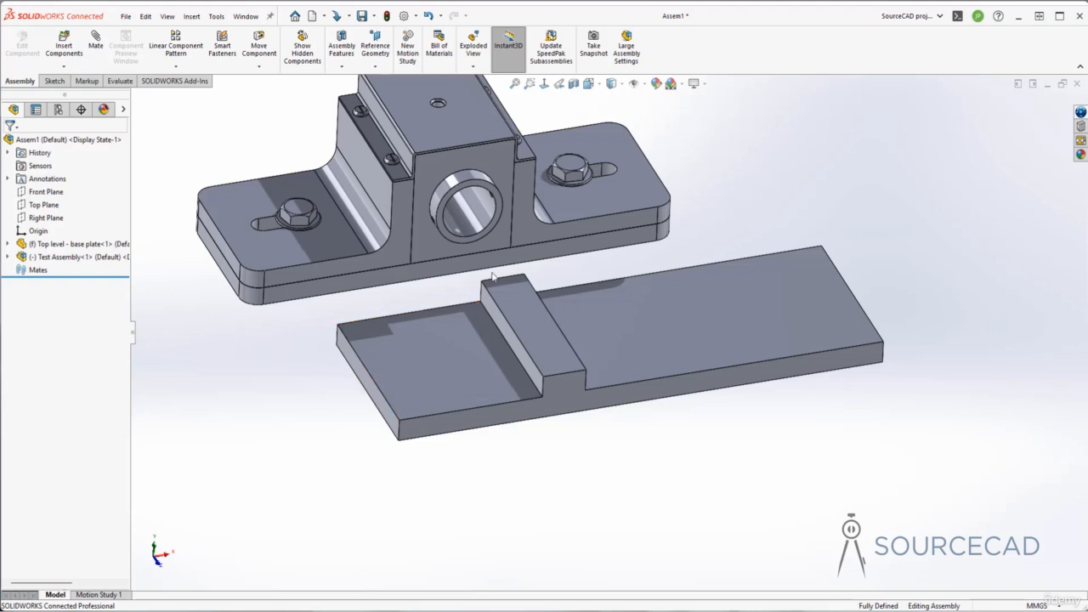
# Step: Mate the pillow block base's left edge coincident with the base plate's lower edge
pyautogui.click(95, 43)
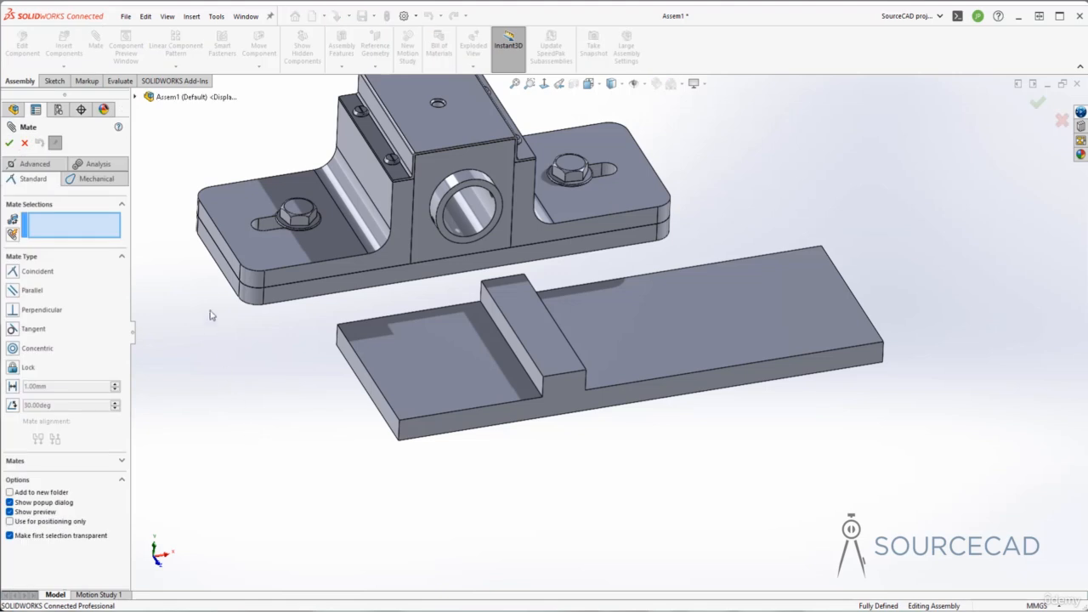
pyautogui.click(221, 270)
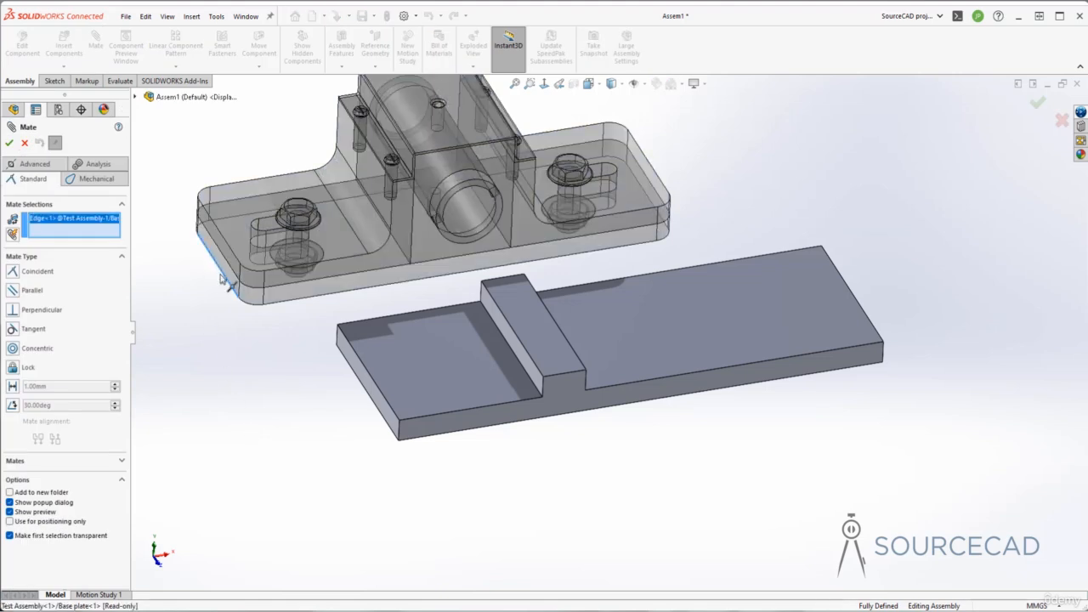
pyautogui.click(361, 403)
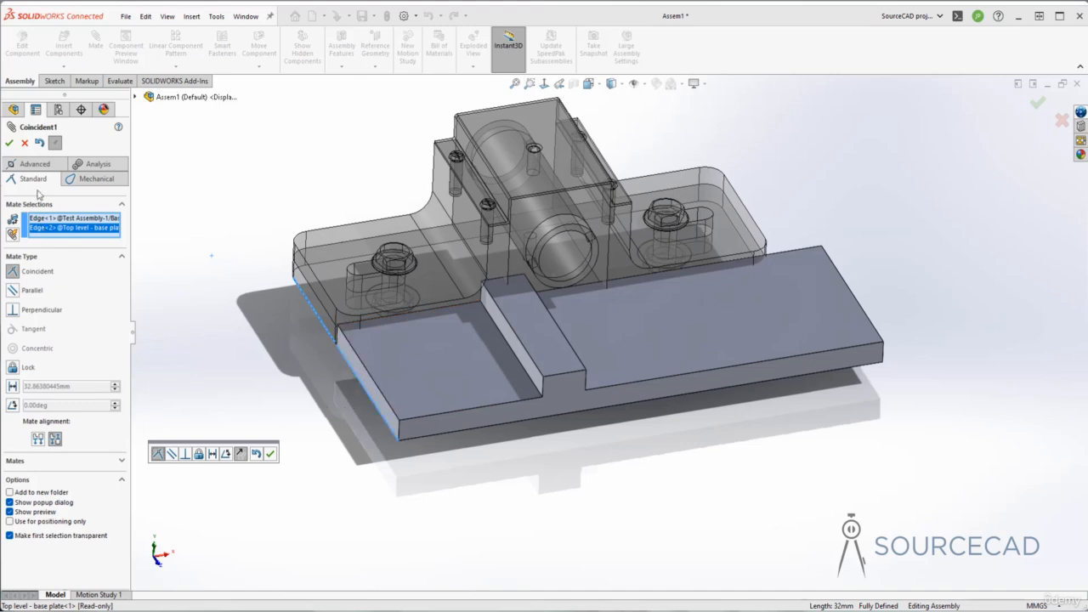
pyautogui.rightClick(50, 232)
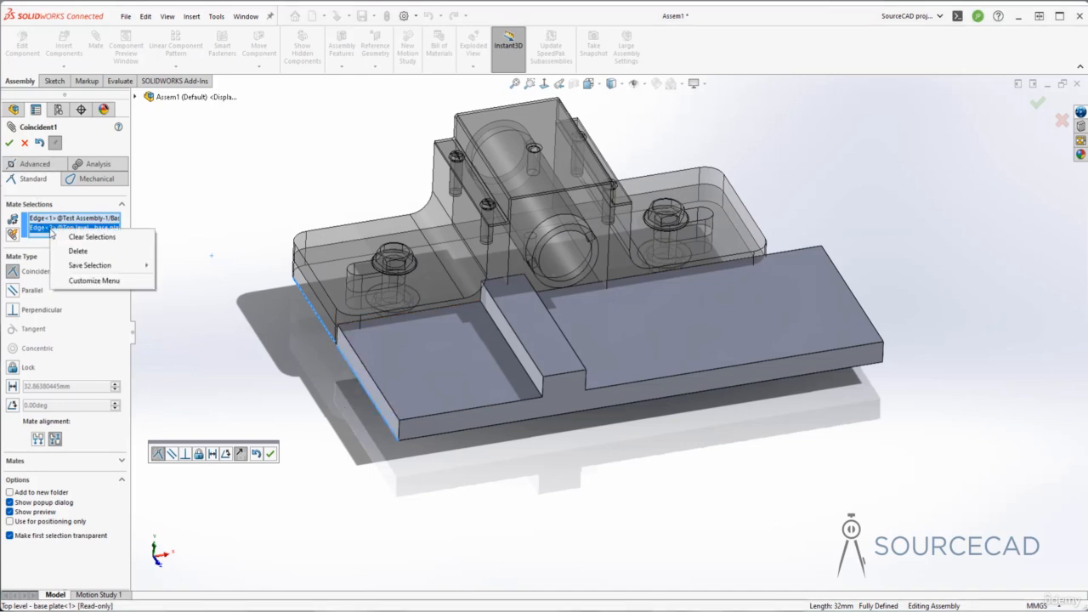
pyautogui.click(104, 244)
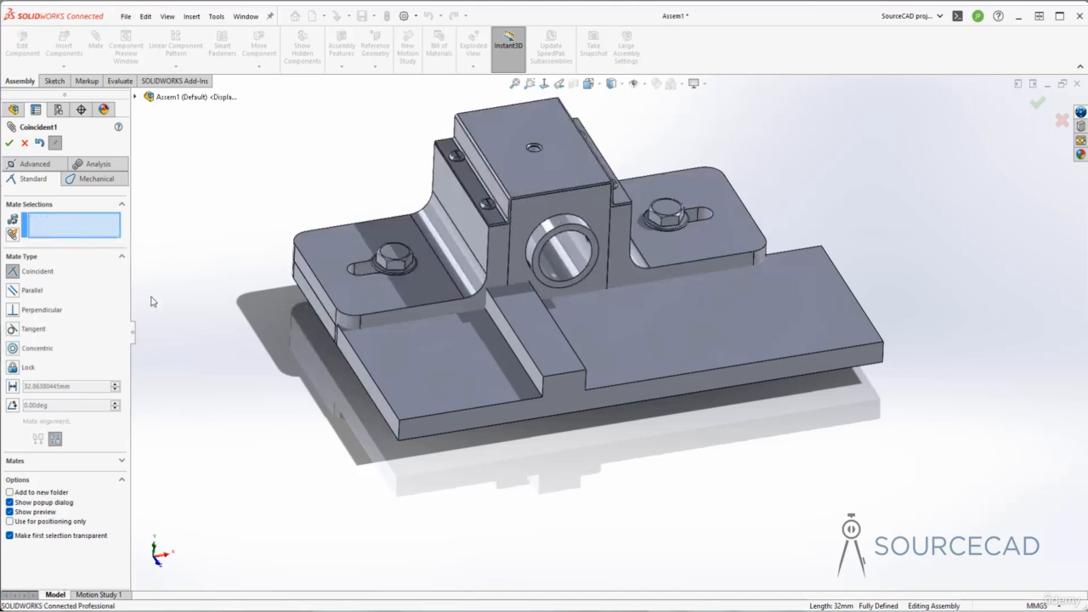
pyautogui.click(309, 312)
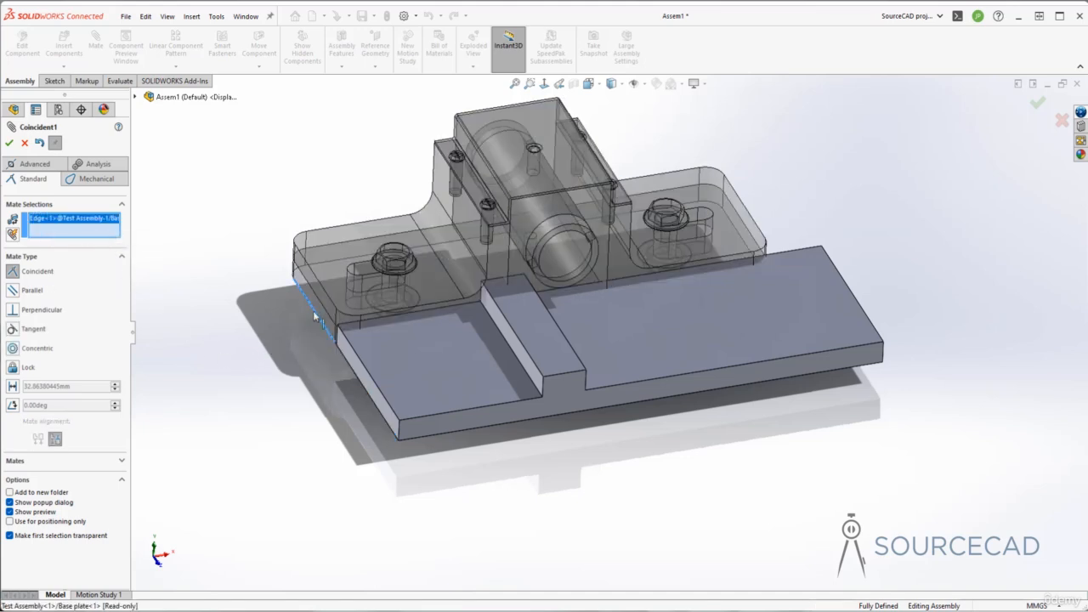
pyautogui.click(356, 357)
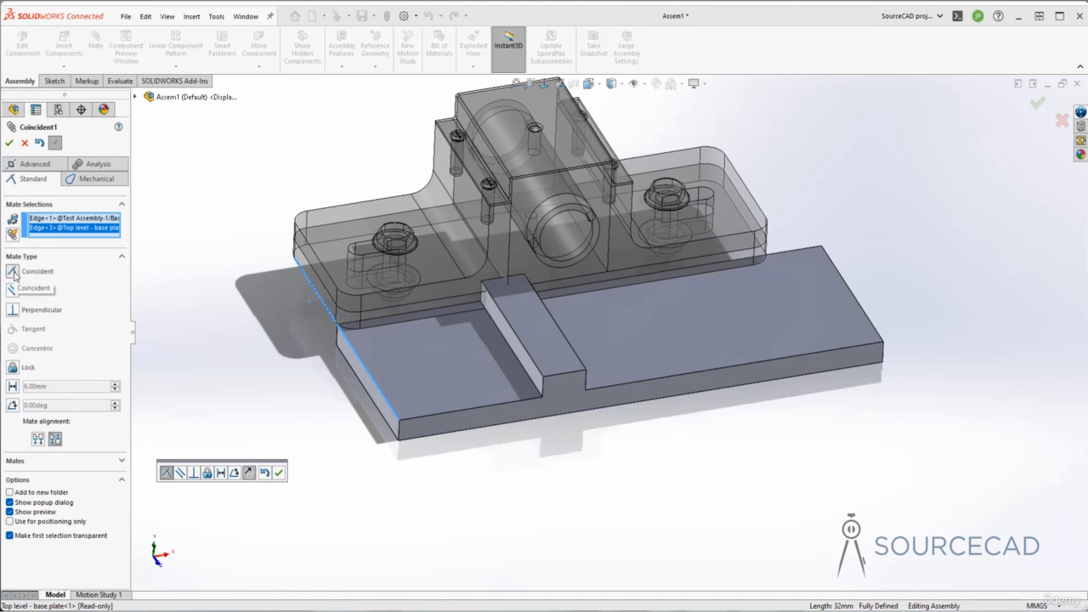
pyautogui.click(279, 474)
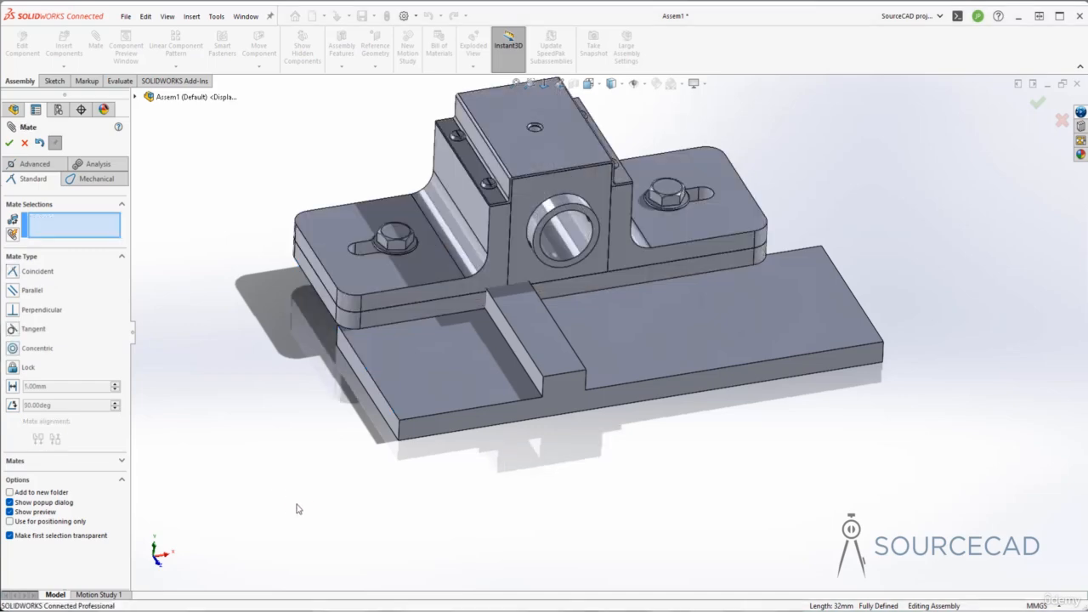
# Step: Swing the housing up and back down over the base plate about its mated edge
pyautogui.click(362, 283)
pyautogui.moveTo(361, 282); pyautogui.dragTo(774, 171, button='middle')
pyautogui.moveTo(773, 174); pyautogui.dragTo(738, 136)
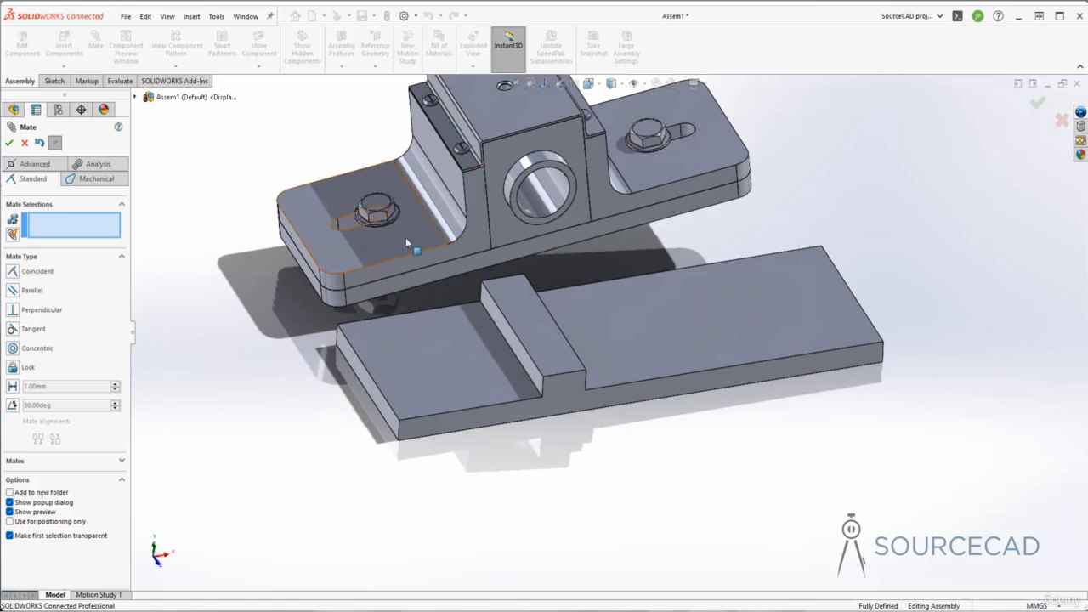
pyautogui.moveTo(405, 237); pyautogui.dragTo(498, 350)
pyautogui.moveTo(384, 421); pyautogui.dragTo(459, 460, button='middle')
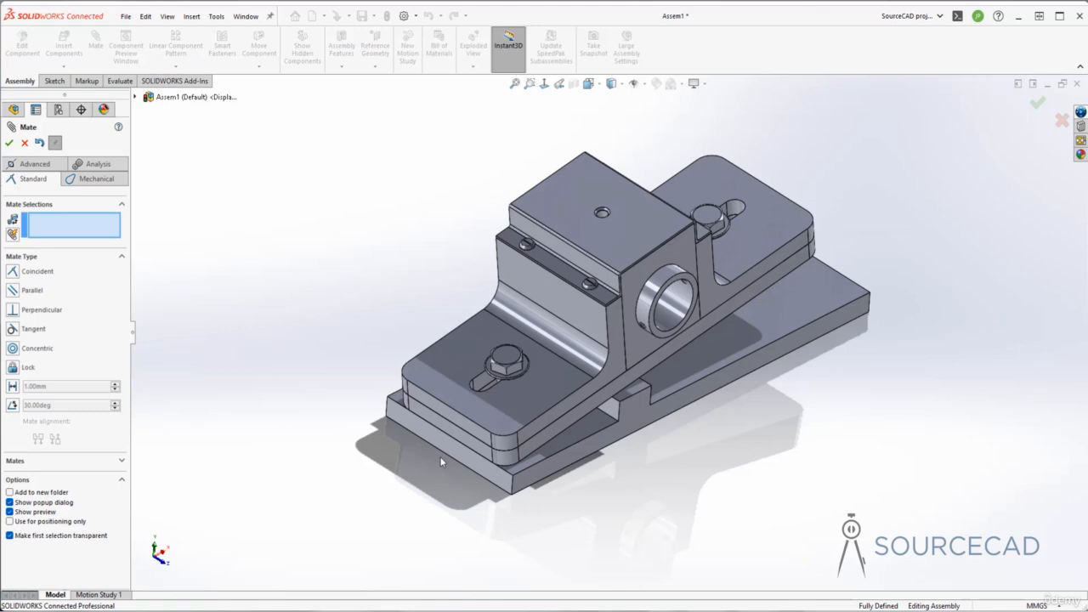
# Step: Choose an advanced Width mate and pick both side faces of the subassembly's base
pyautogui.click(39, 167)
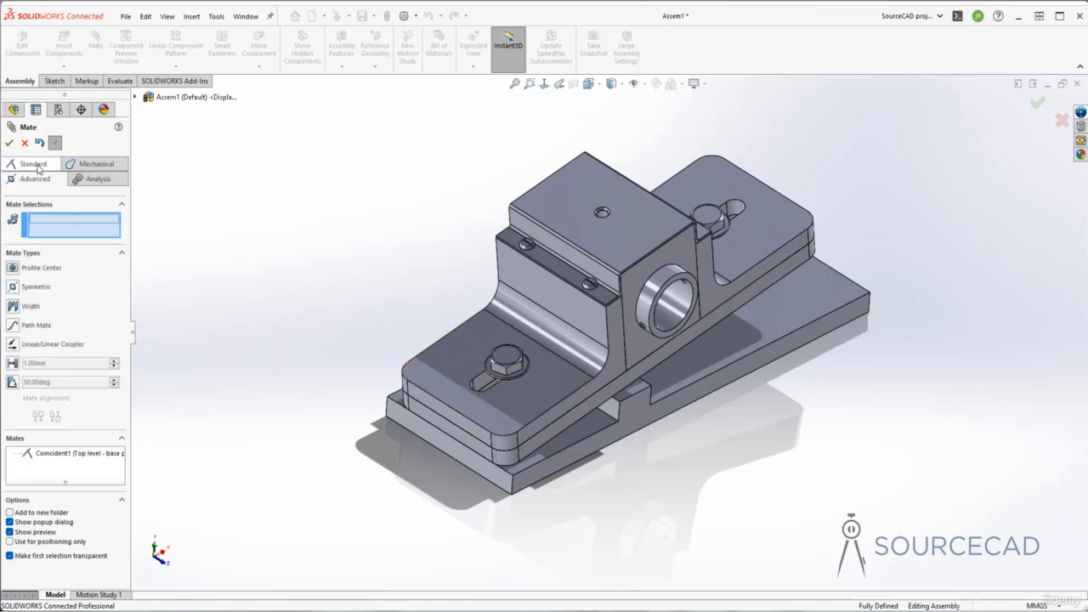
pyautogui.click(13, 306)
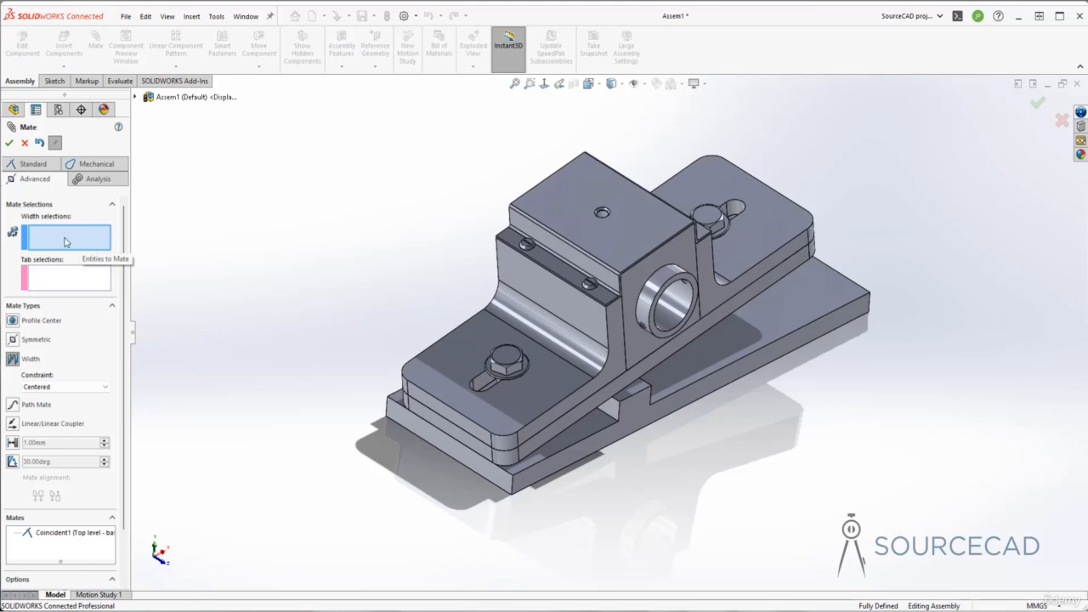
pyautogui.click(537, 441)
pyautogui.moveTo(508, 422); pyautogui.dragTo(569, 427, button='middle')
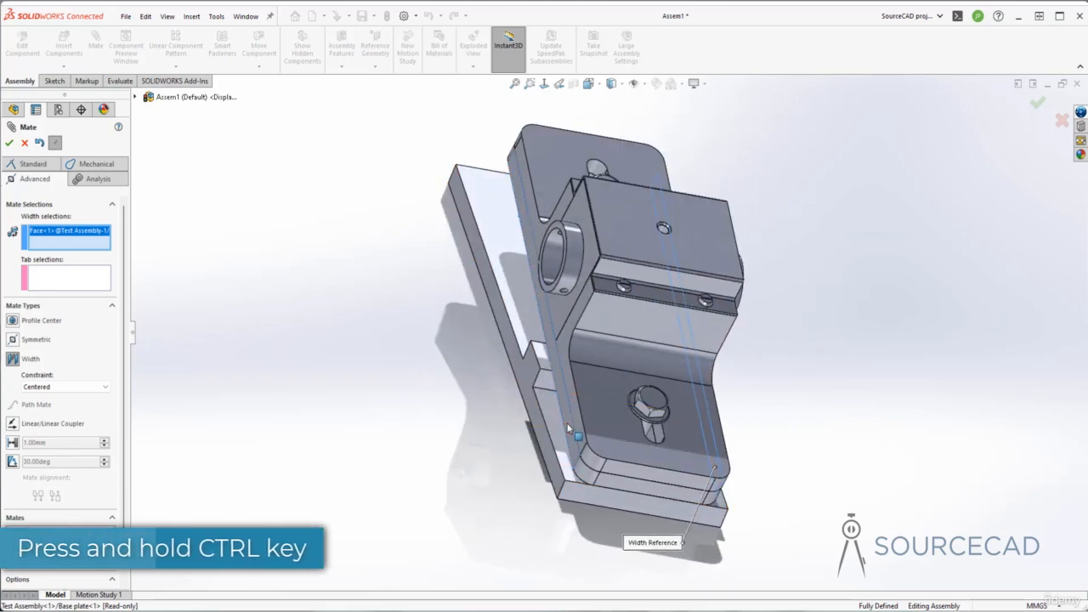
pyautogui.keyDown('ctrl'); pyautogui.click(569, 428); pyautogui.keyUp('ctrl')
pyautogui.moveTo(746, 447); pyautogui.dragTo(592, 430, button='middle')
pyautogui.moveTo(340, 428); pyautogui.dragTo(318, 431, button='middle')
# Step: Pick the base plate's two side faces as tab references and accept the centered width mate
pyautogui.click(644, 520)
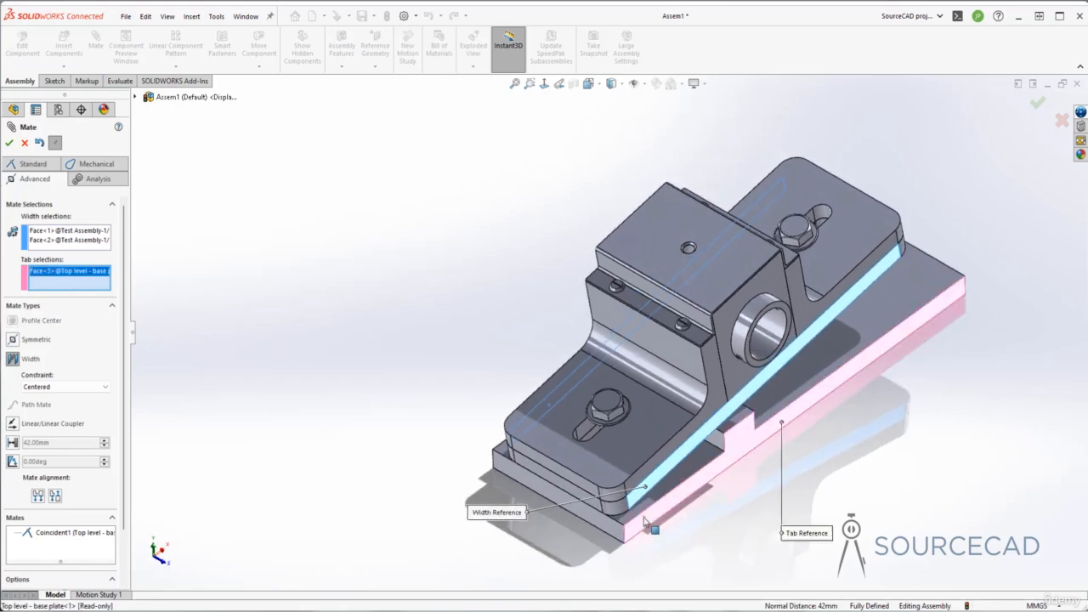
pyautogui.moveTo(644, 520); pyautogui.dragTo(611, 537, button='middle')
pyautogui.keyDown('ctrl'); pyautogui.click(595, 476); pyautogui.keyUp('ctrl')
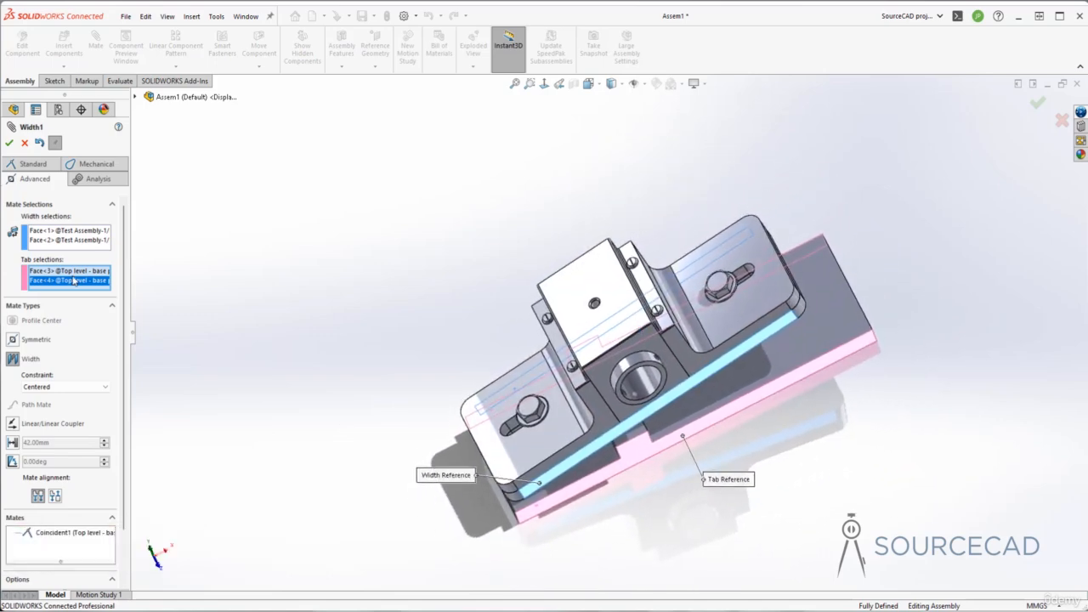
pyautogui.moveTo(478, 409); pyautogui.dragTo(454, 450, button='middle')
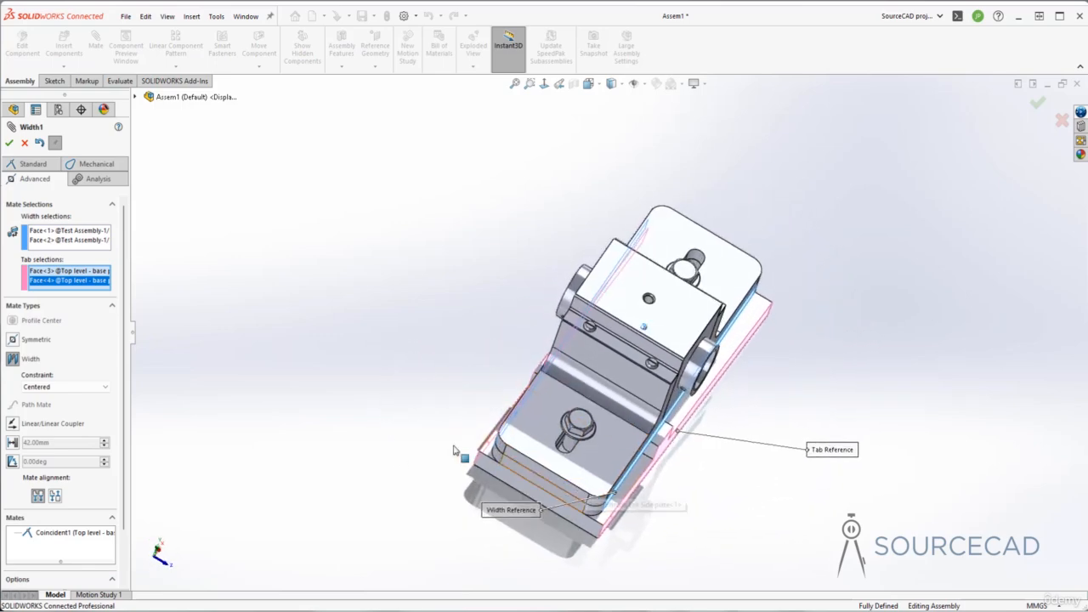
pyautogui.click(9, 143)
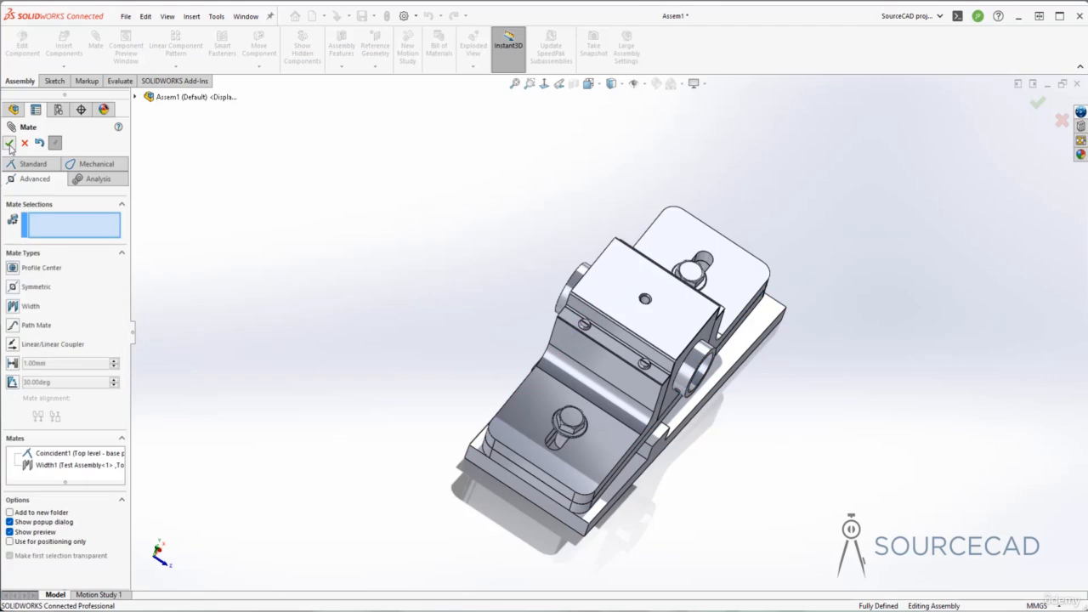
pyautogui.click(9, 143)
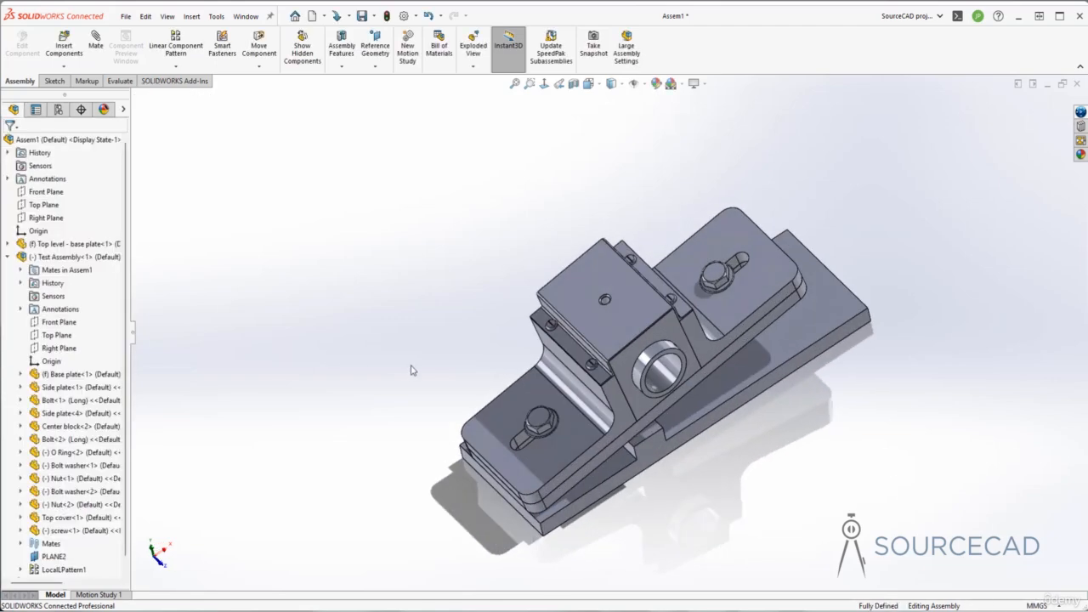
# Step: Swing the subassembly about its hinge to check motion, then collapse Test Assembly in the tree
pyautogui.moveTo(759, 313); pyautogui.dragTo(674, 268)
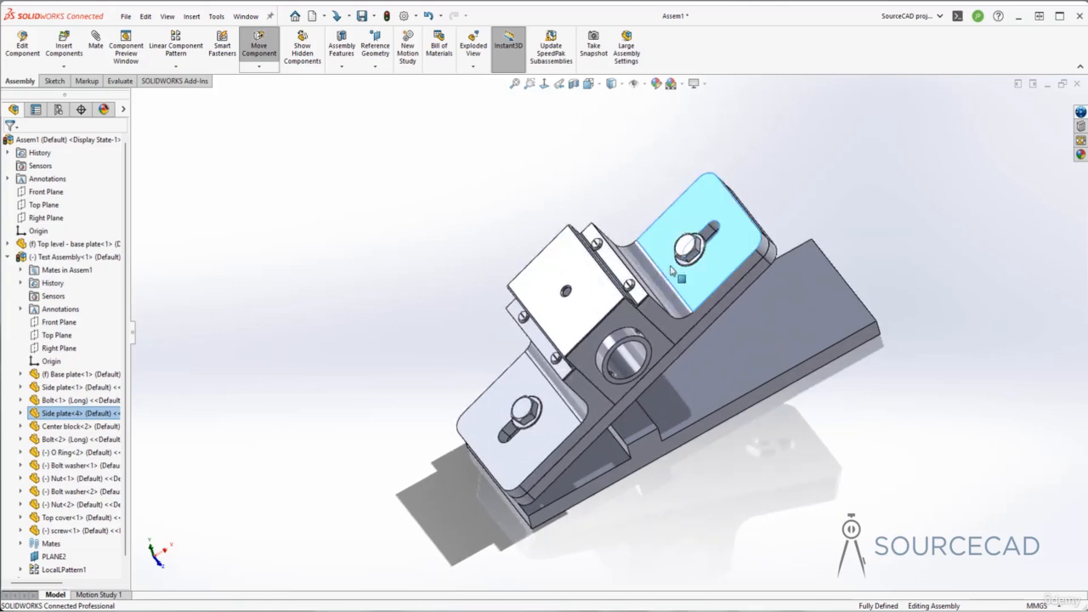
pyautogui.moveTo(545, 437); pyautogui.dragTo(535, 472)
pyautogui.moveTo(704, 505); pyautogui.dragTo(473, 412, button='middle')
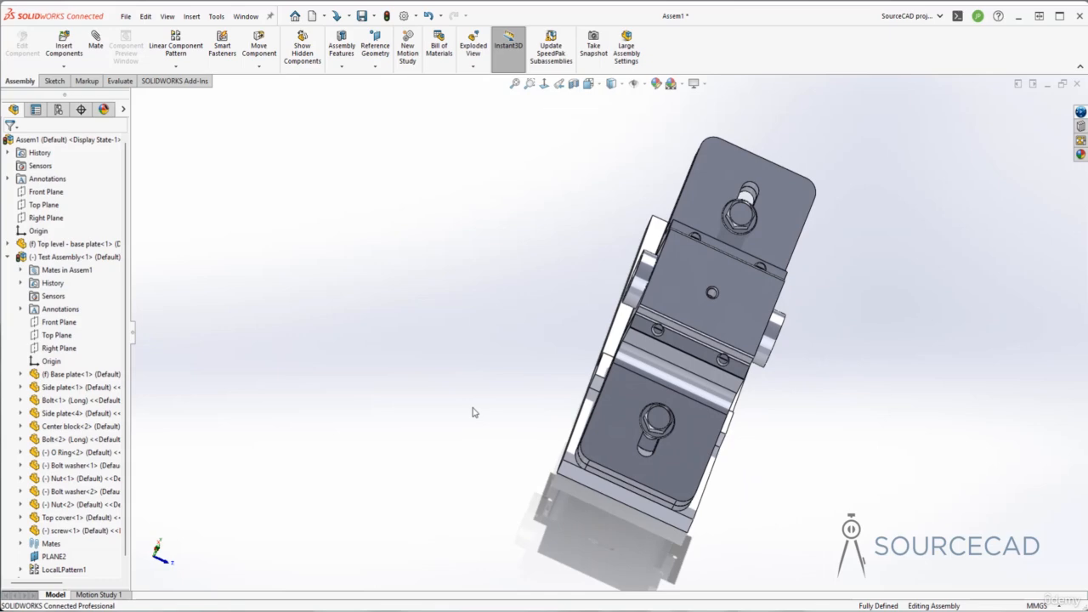
pyautogui.moveTo(473, 407); pyautogui.dragTo(472, 407, button='middle')
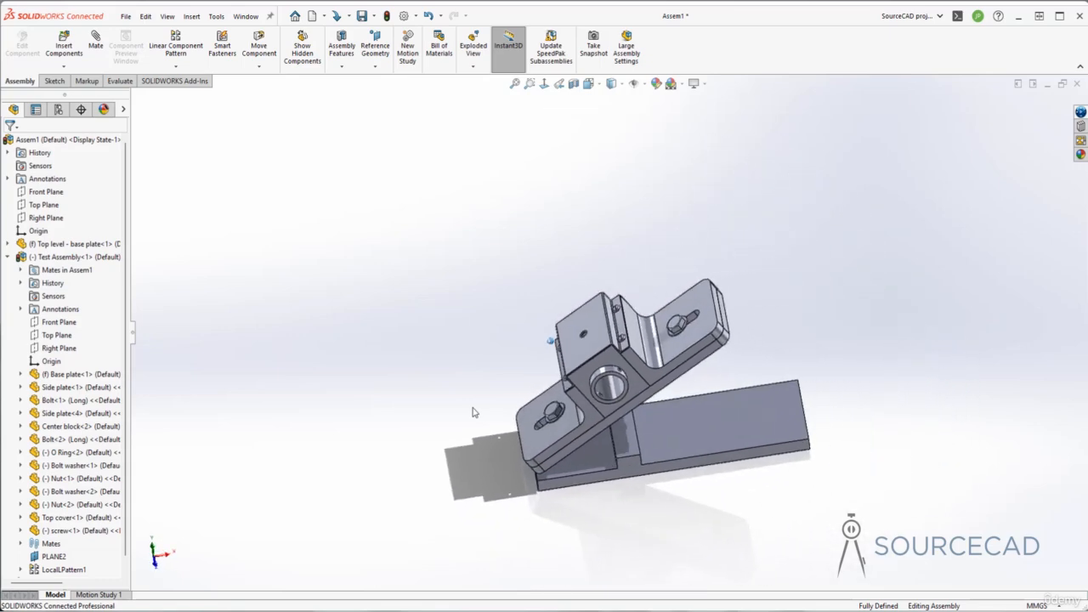
pyautogui.scroll(1, 474, 412)
pyautogui.moveTo(513, 441); pyautogui.dragTo(393, 330, button='middle')
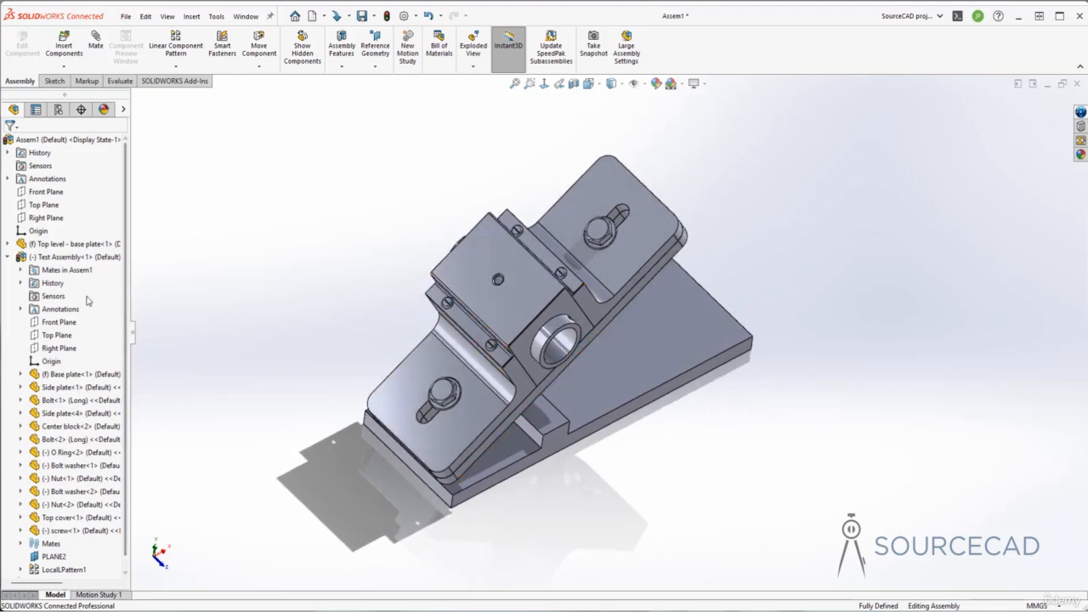
pyautogui.click(7, 258)
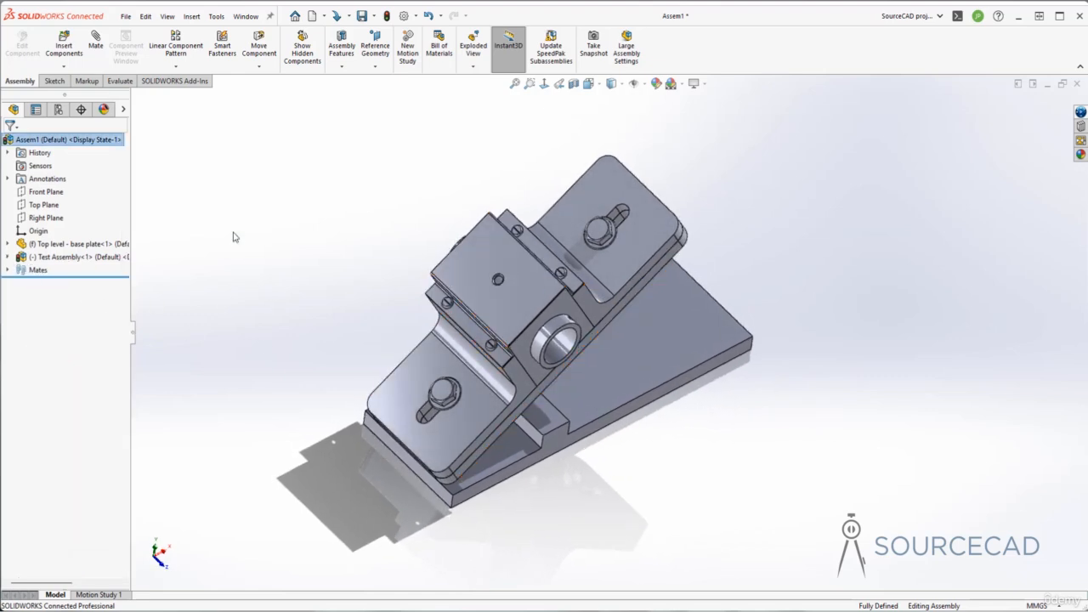
# Step: Select the base plate's top face and the subassembly's bottom face for a new mate
pyautogui.click(96, 43)
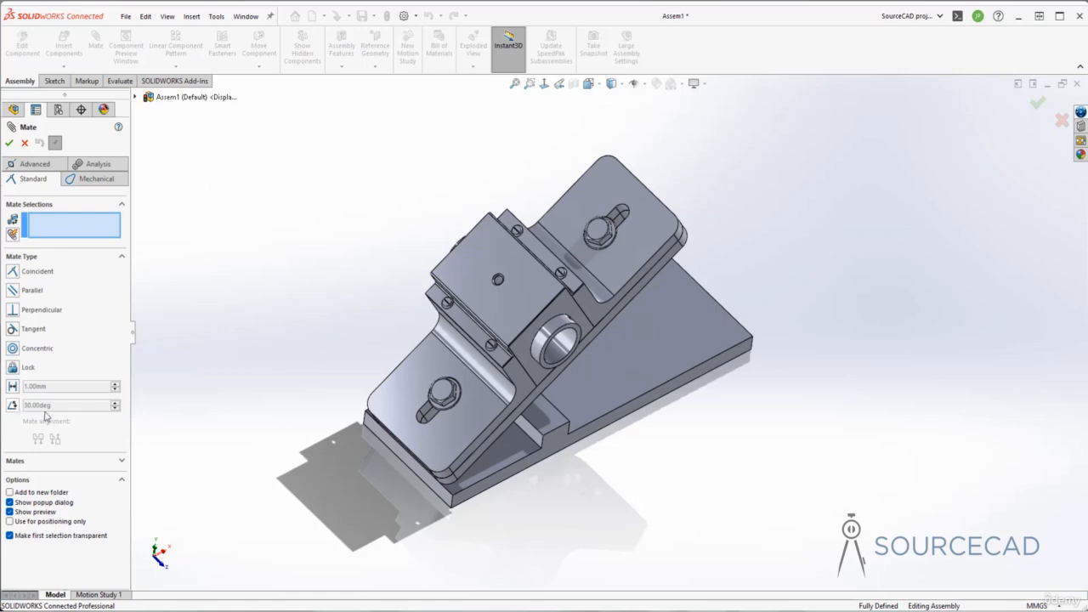
pyautogui.moveTo(195, 393); pyautogui.dragTo(629, 357, button='middle')
pyautogui.click(629, 391)
pyautogui.press('Left')
pyautogui.press('Left')
pyautogui.press('Left')
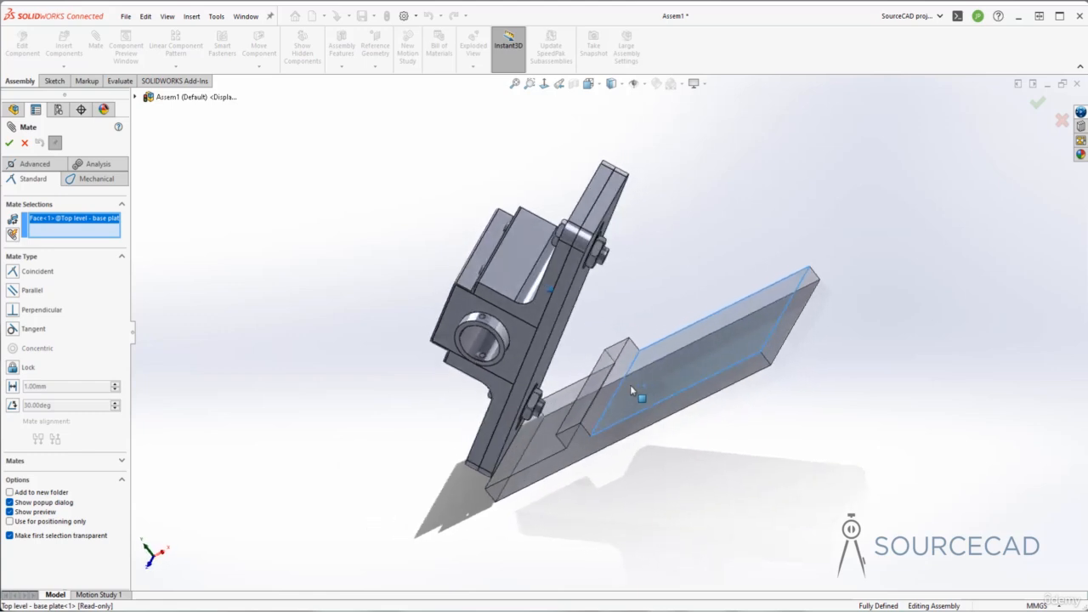
pyautogui.click(569, 309)
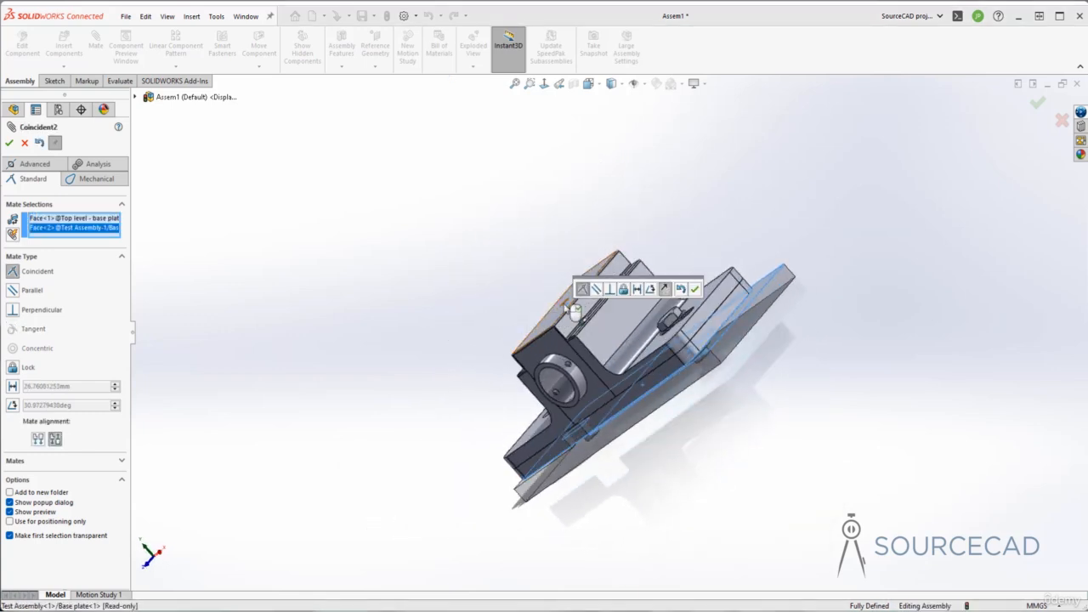
# Step: Make it a 30° Angle mate, flip alignment so the block stands above the bar, and accept
pyautogui.click(12, 405)
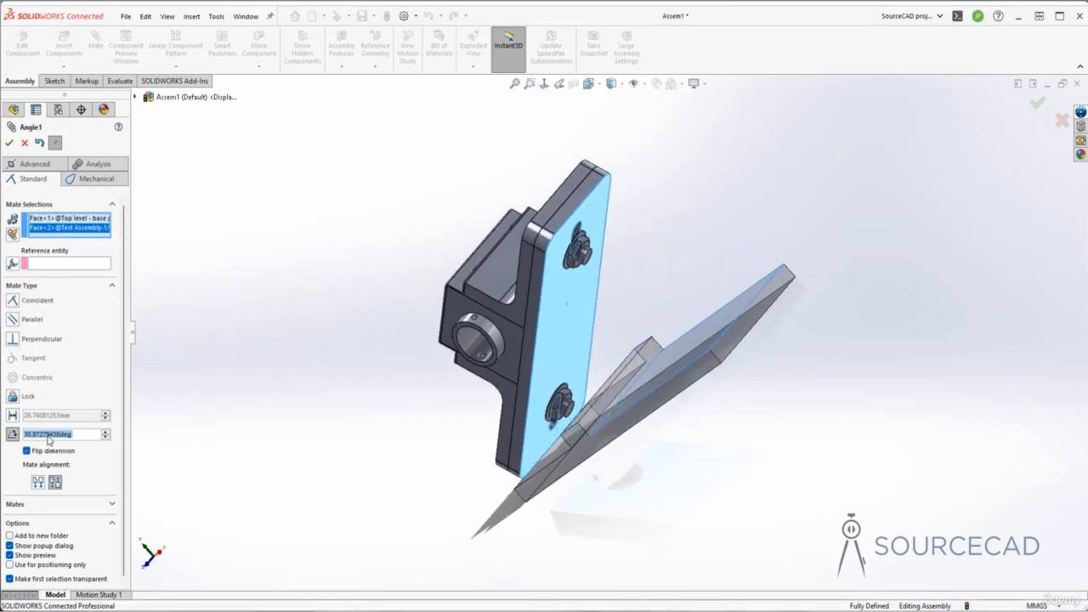
pyautogui.write('30.00deg')
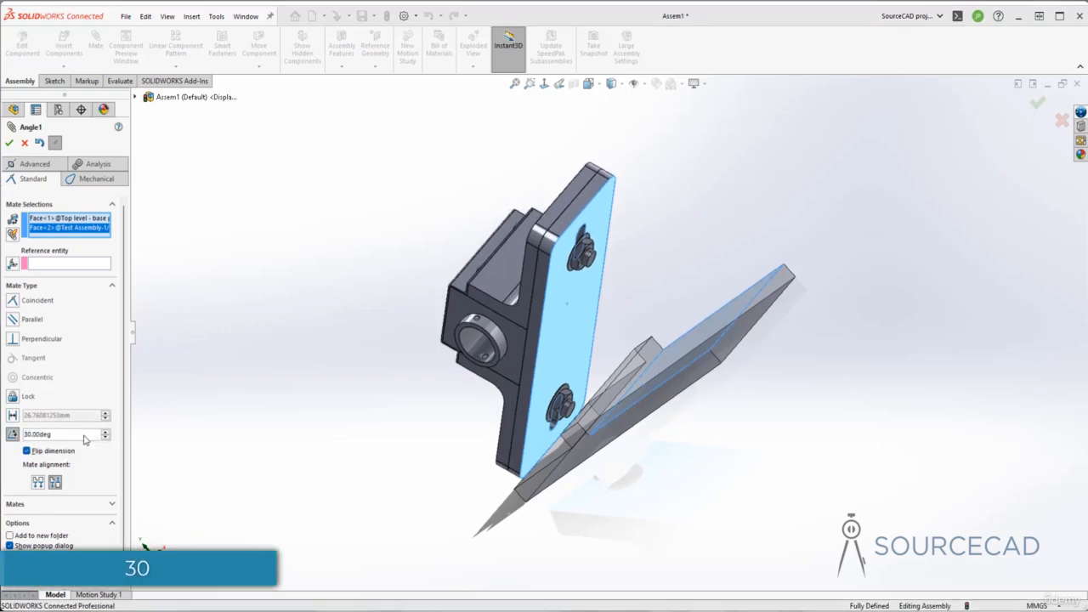
pyautogui.moveTo(251, 438); pyautogui.dragTo(658, 338, button='middle')
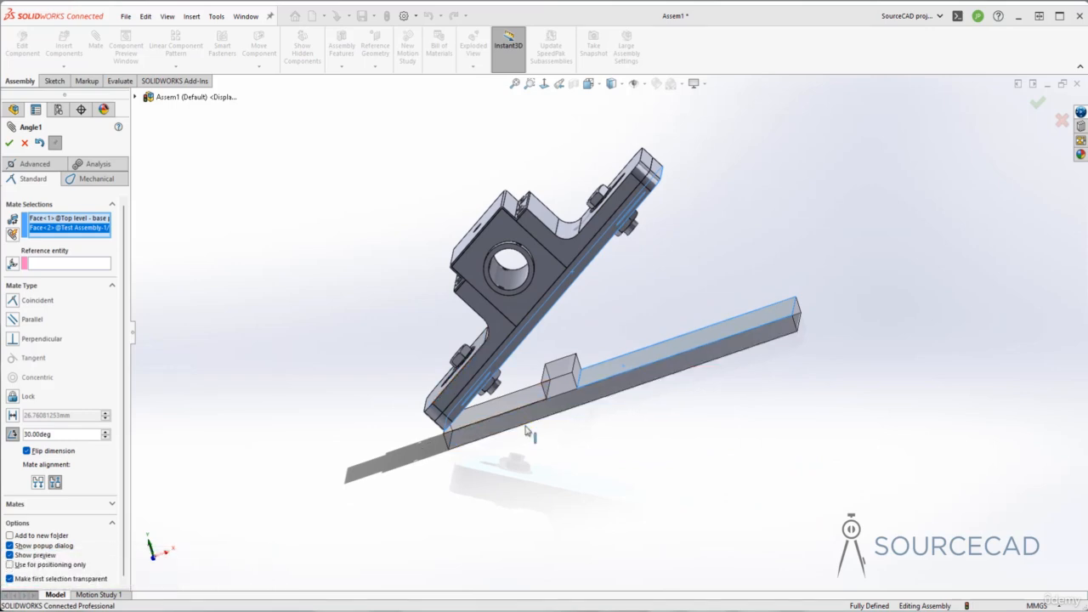
pyautogui.click(38, 483)
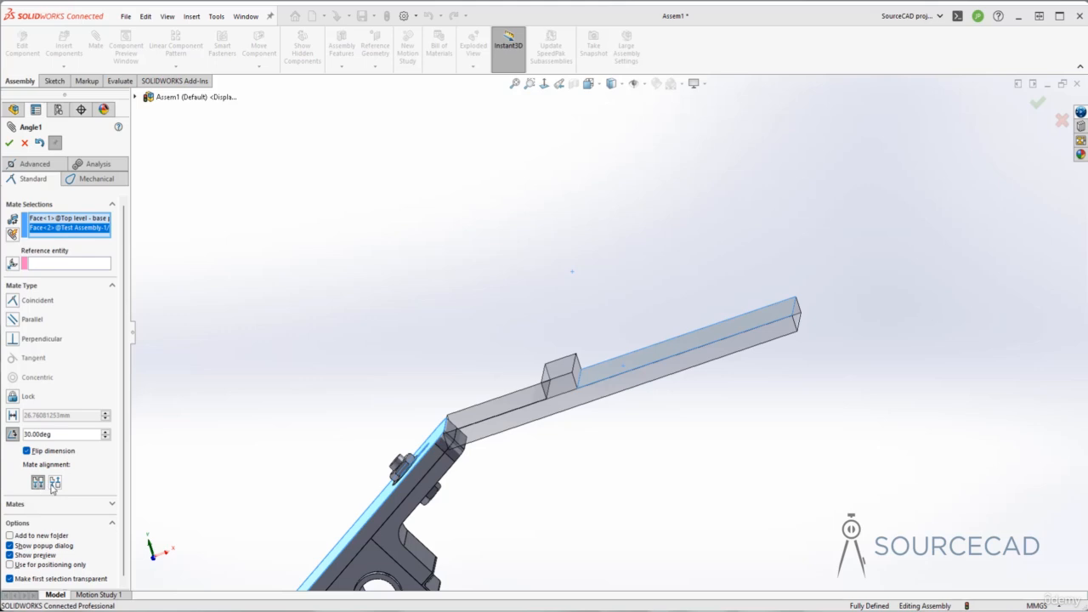
pyautogui.click(54, 482)
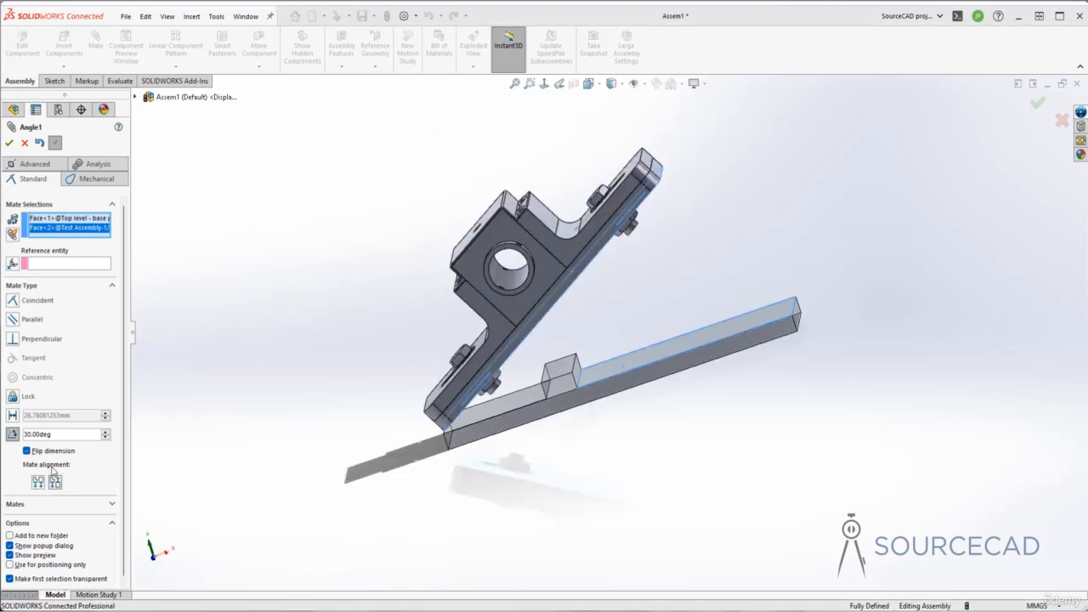
pyautogui.click(8, 143)
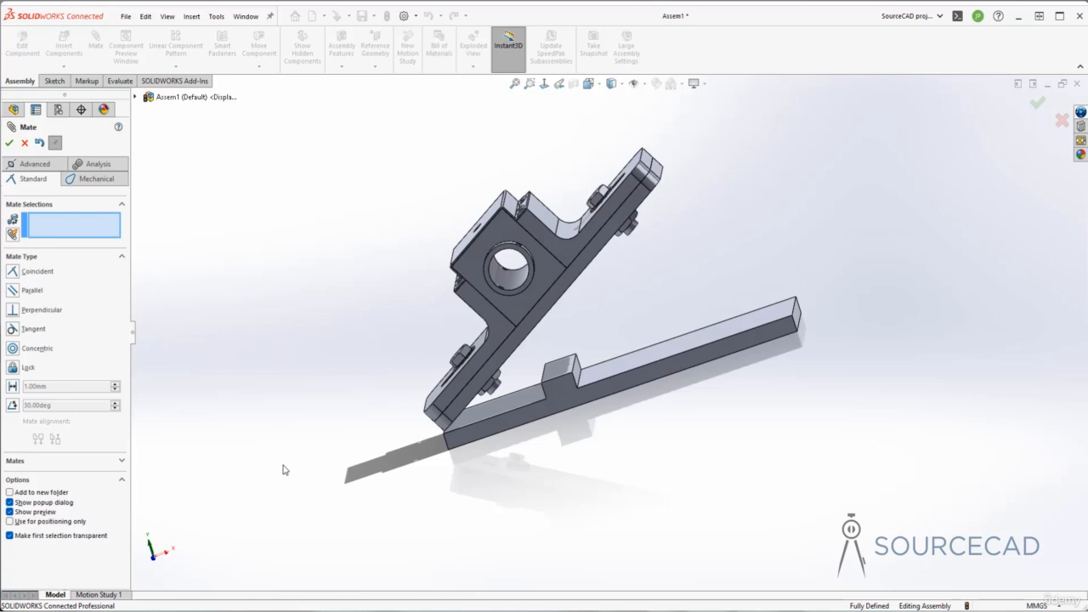
pyautogui.moveTo(285, 470); pyautogui.dragTo(269, 435, button='middle')
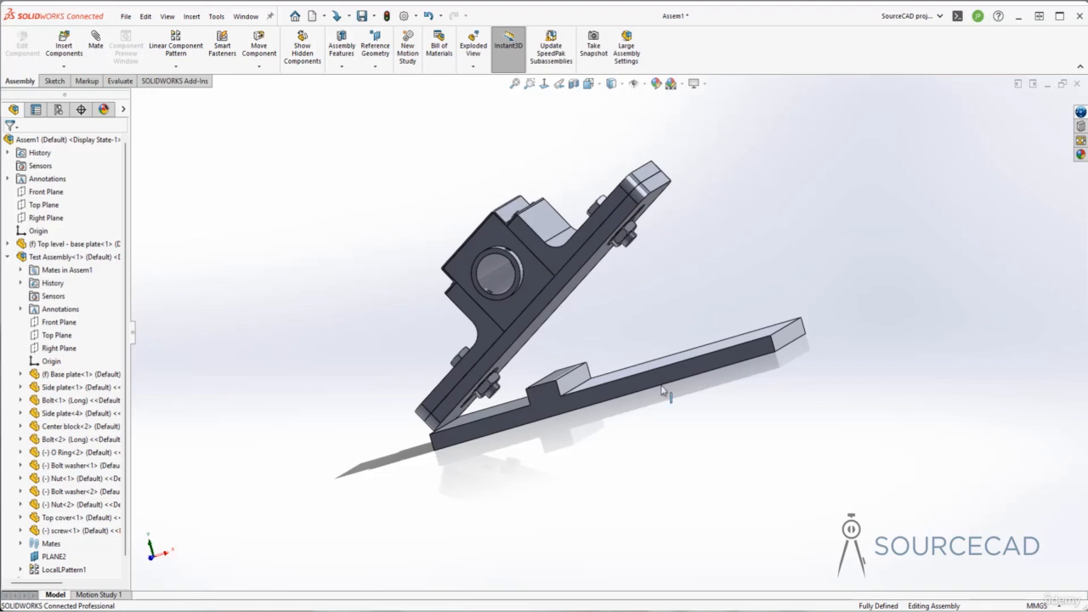
# Step: Insert the Wedge part file and place it beside the tilted subassembly
pyautogui.click(61, 46)
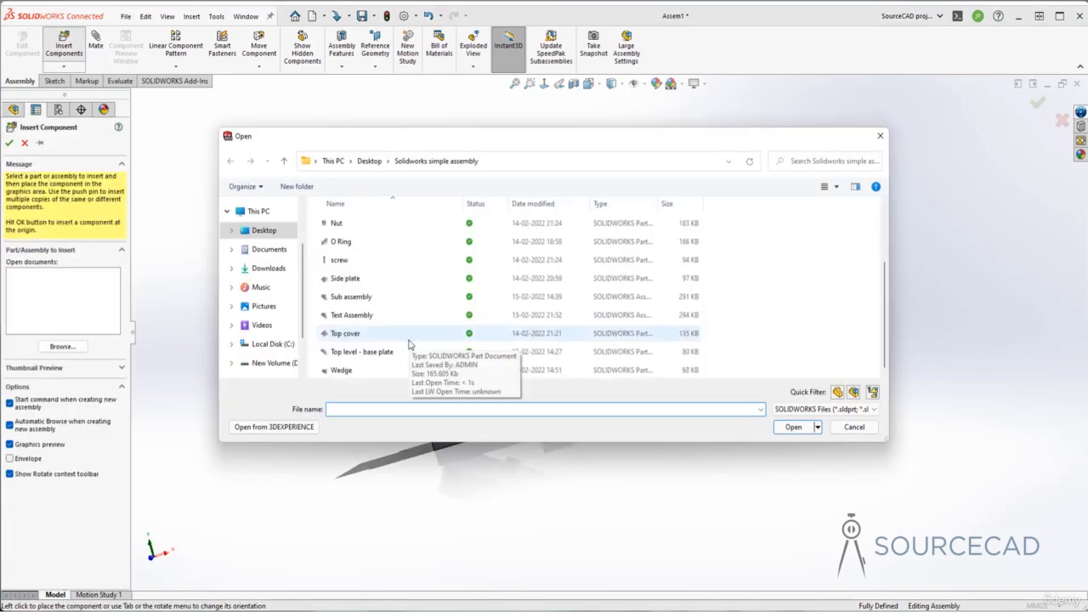
pyautogui.click(342, 371)
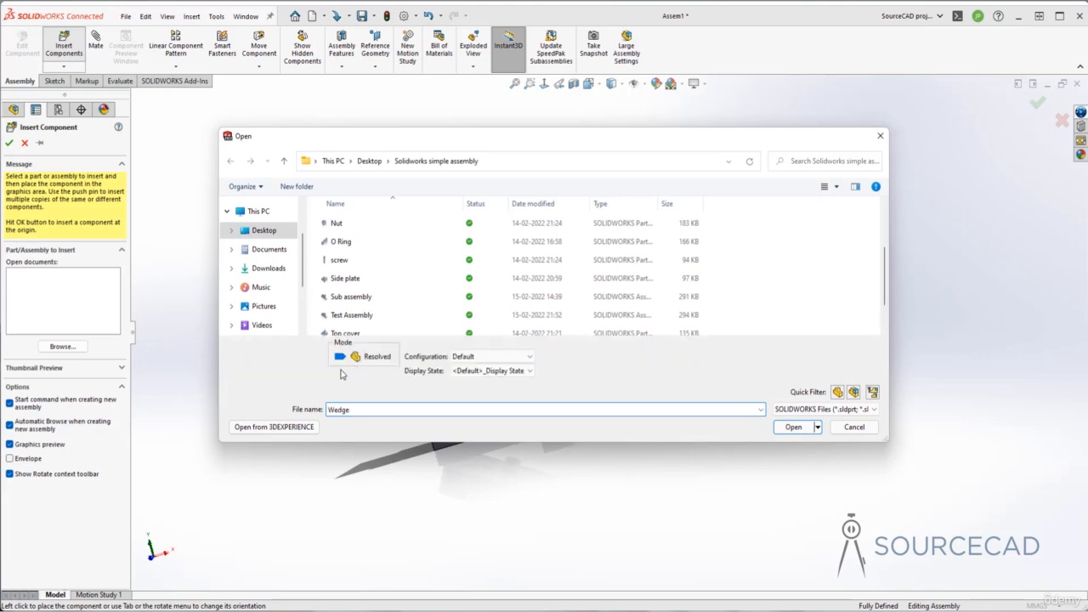
pyautogui.click(793, 426)
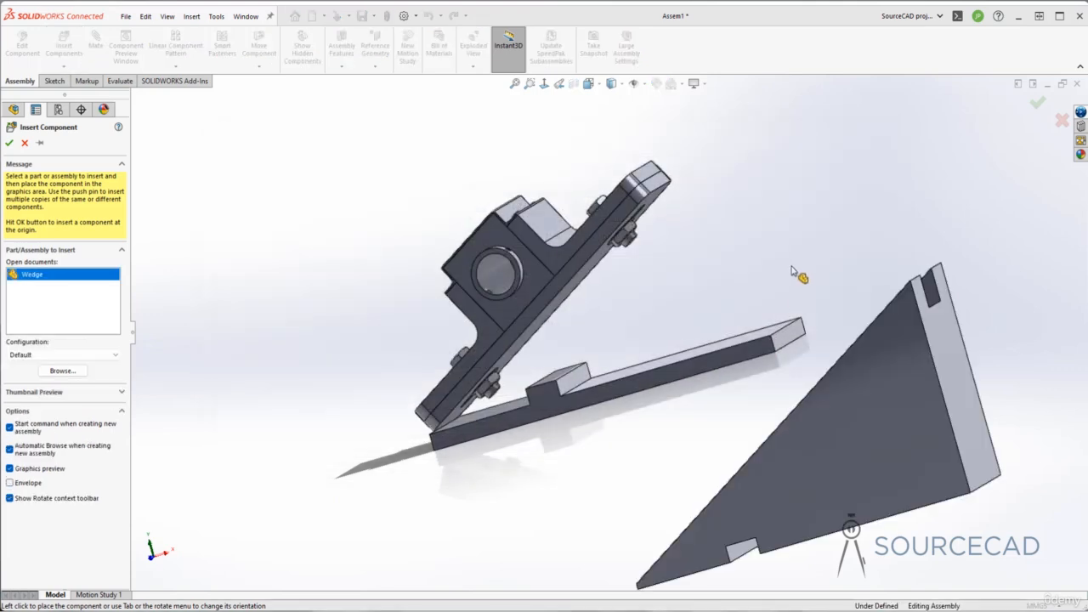
pyautogui.click(792, 265)
pyautogui.moveTo(595, 421); pyautogui.dragTo(663, 406, button='middle')
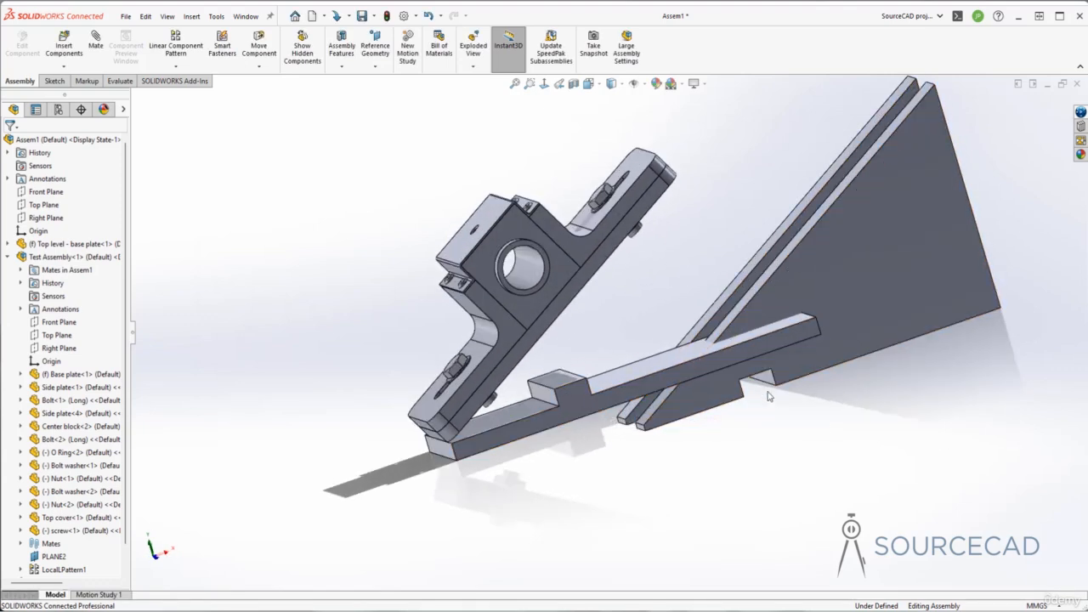
# Step: Make the wedge's large flat face and a second wedge face coincident with base plate faces
pyautogui.click(865, 278)
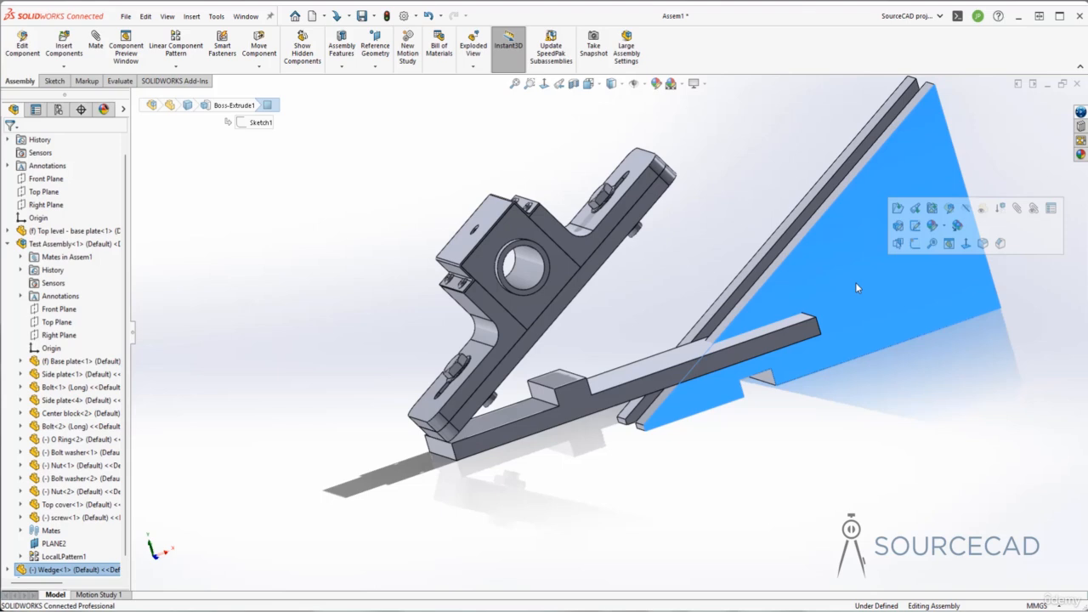
pyautogui.keyDown('ctrl'); pyautogui.click(597, 402); pyautogui.keyUp('ctrl')
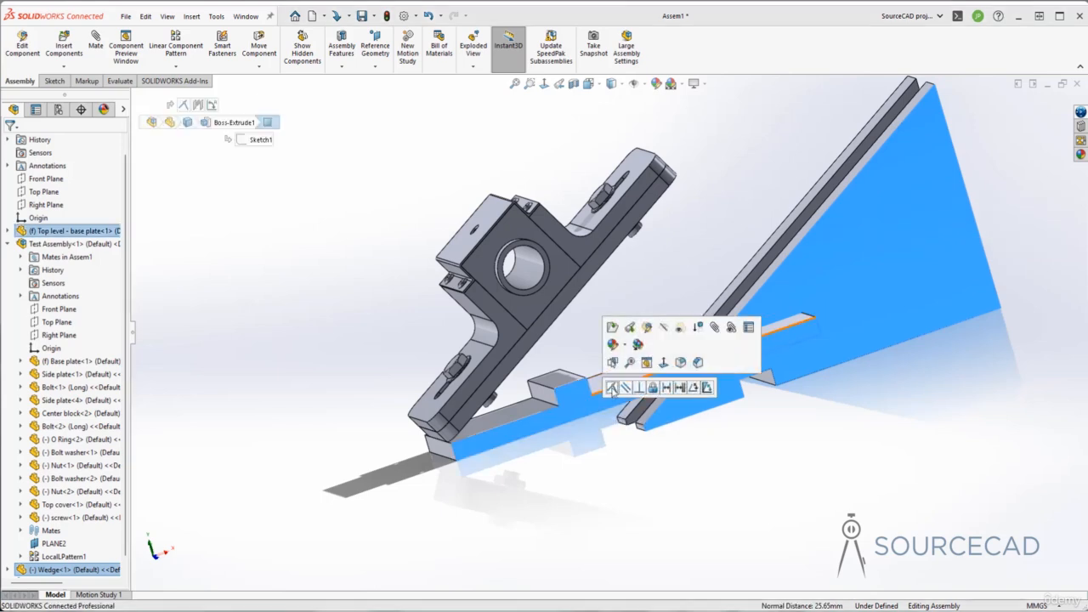
pyautogui.click(612, 388)
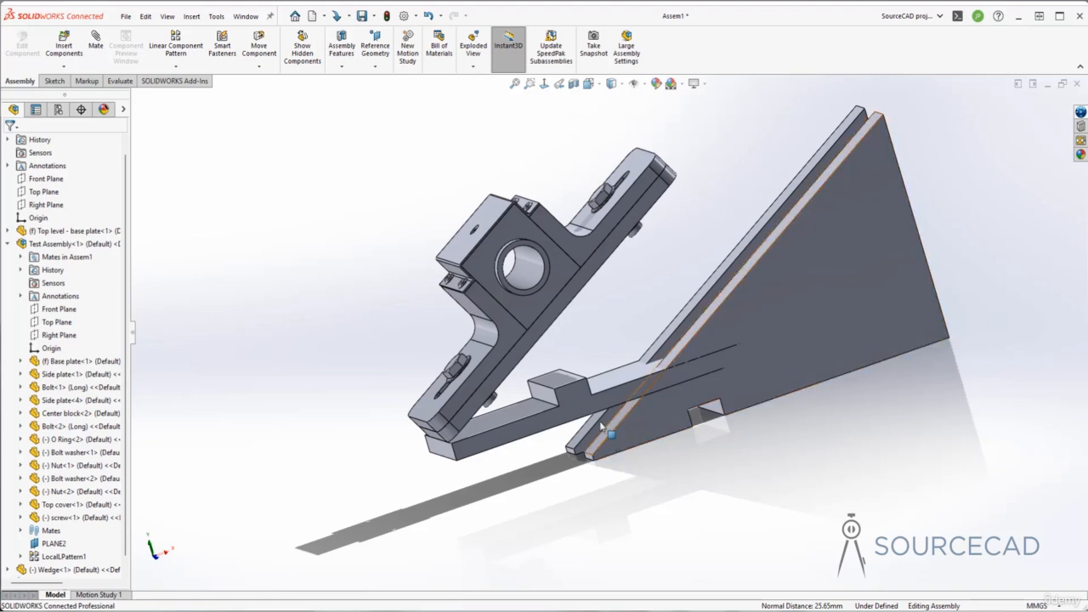
pyautogui.click(565, 383)
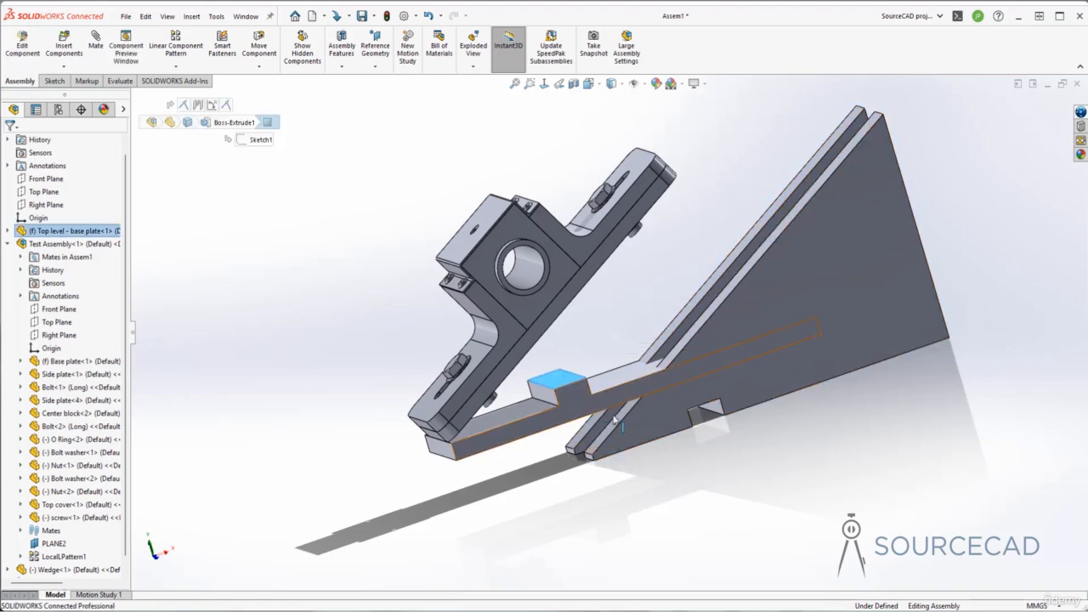
pyautogui.moveTo(703, 437); pyautogui.dragTo(719, 427, button='middle')
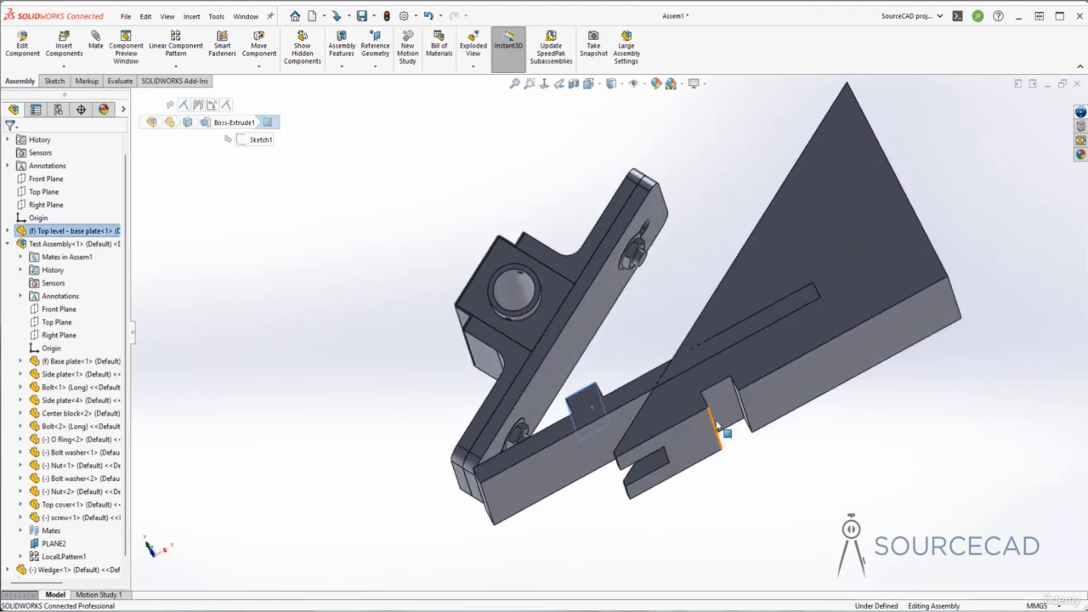
pyautogui.click(722, 399)
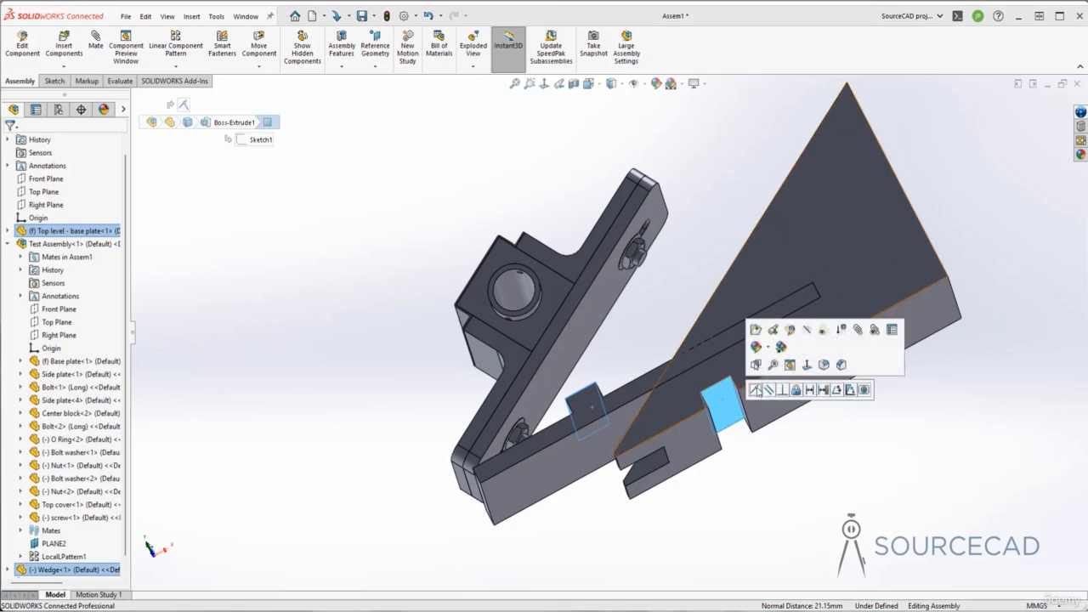
pyautogui.click(755, 391)
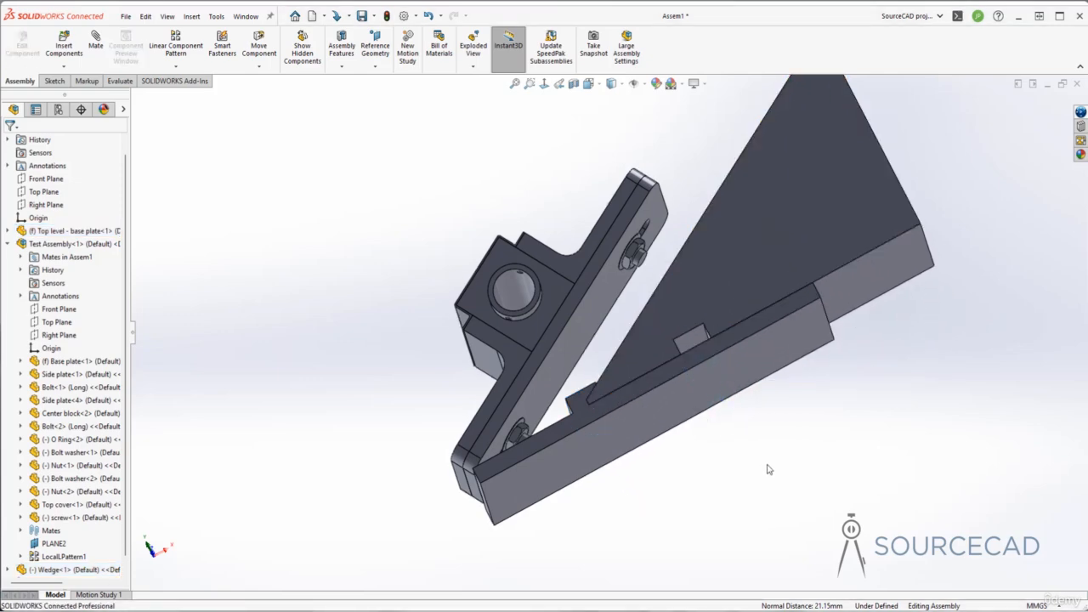
# Step: Mate the wedge's small end face flush with the base plate and accept, fully defining the wedge
pyautogui.moveTo(770, 470); pyautogui.dragTo(769, 471, button='middle')
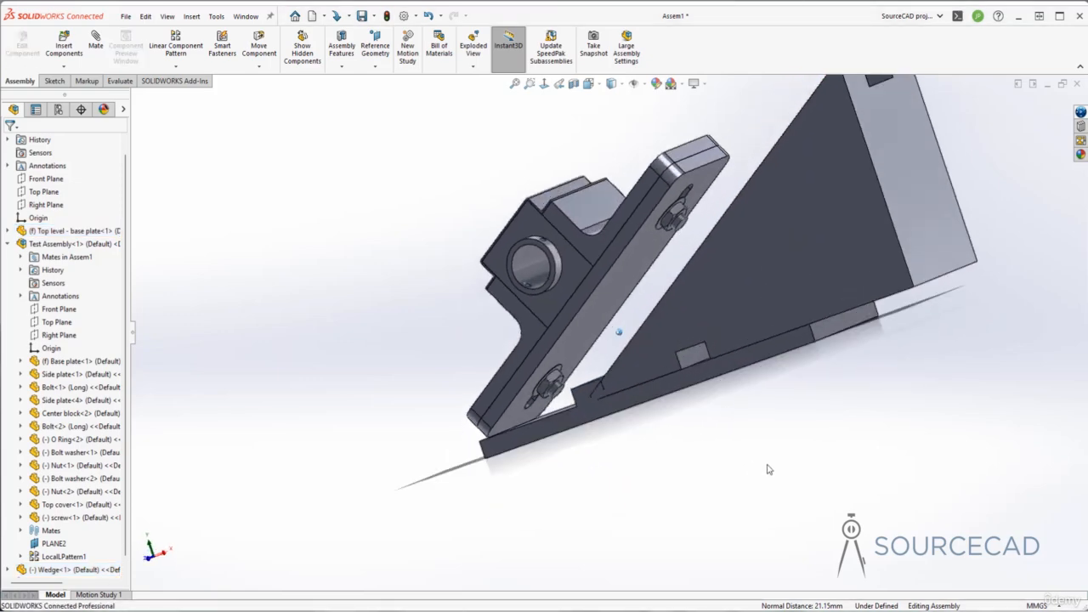
pyautogui.click(690, 358)
pyautogui.moveTo(690, 358); pyautogui.dragTo(633, 391, button='middle')
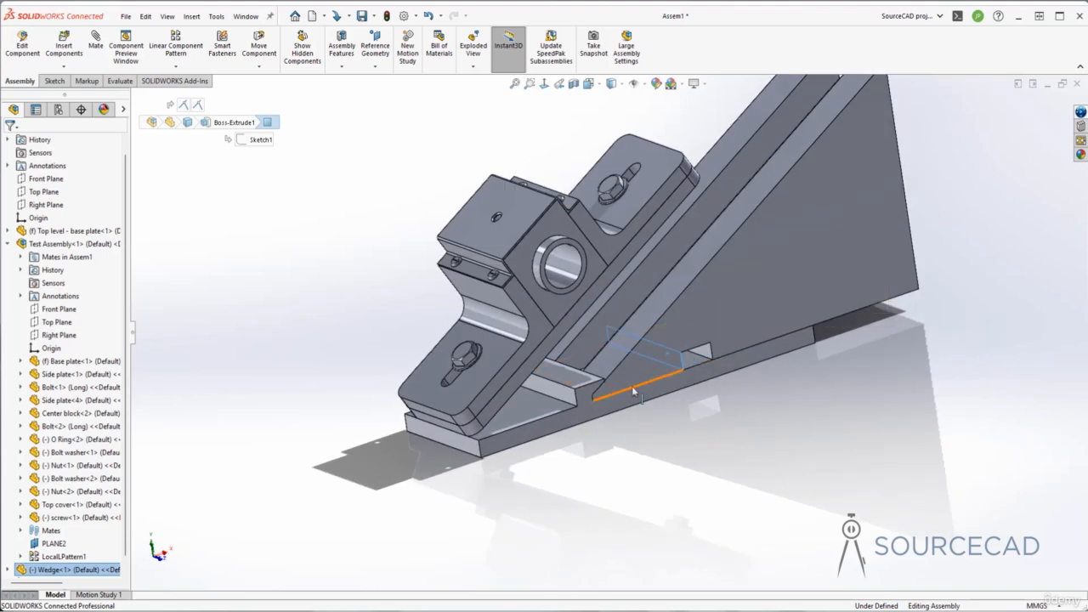
pyautogui.keyDown('ctrl'); pyautogui.click(565, 398); pyautogui.keyUp('ctrl')
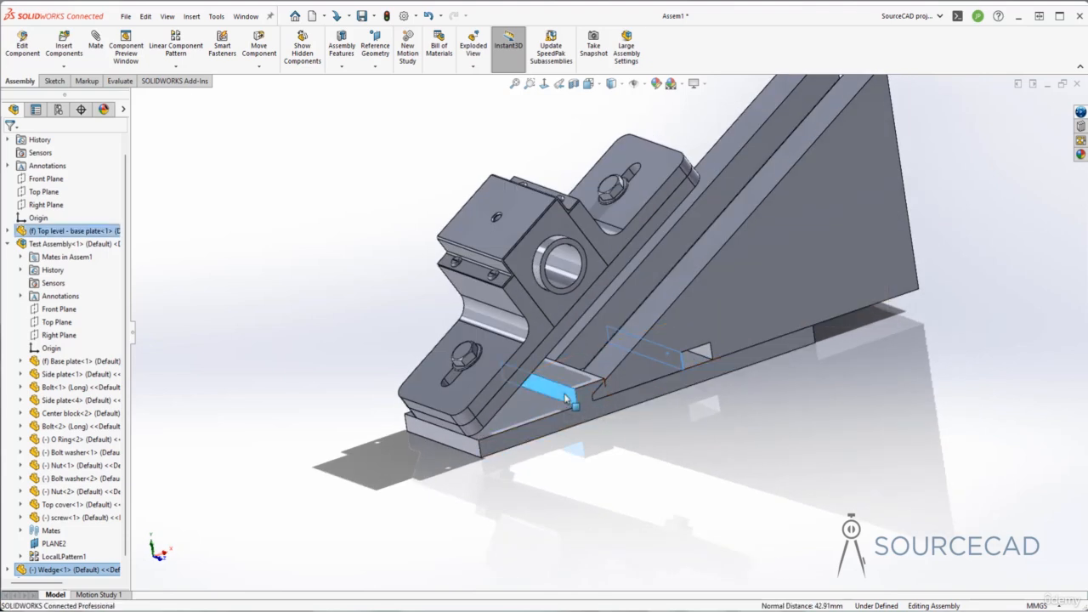
pyautogui.click(598, 385)
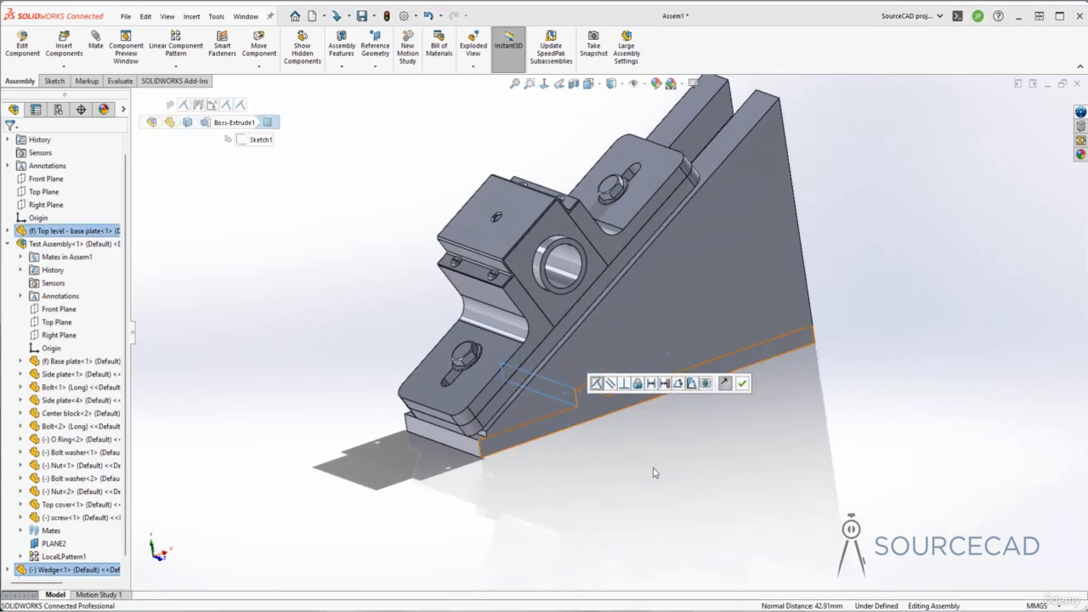
pyautogui.press('Return')
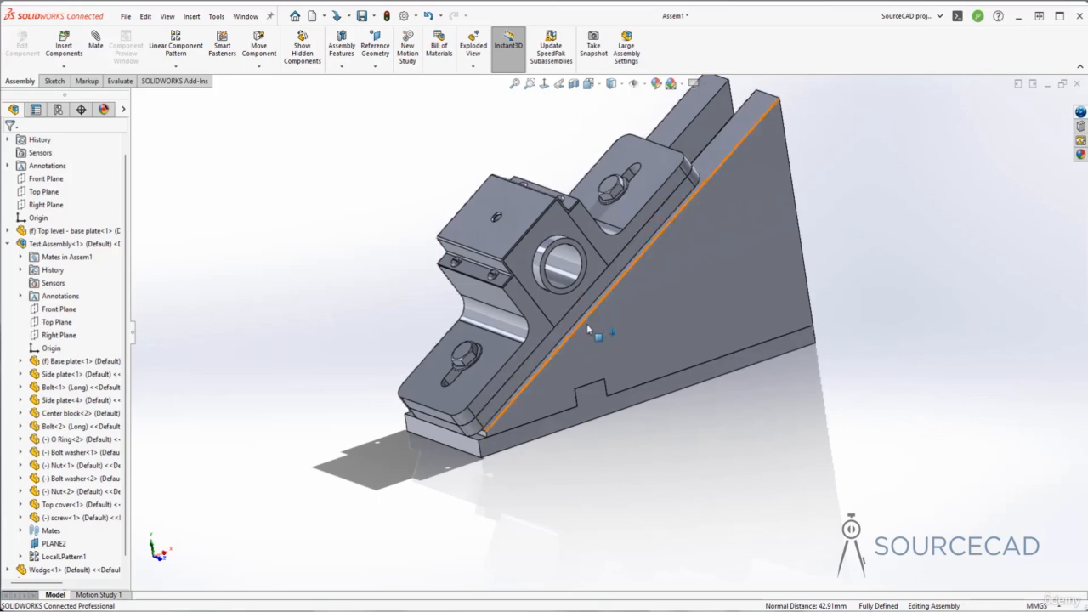
pyautogui.moveTo(586, 324); pyautogui.dragTo(677, 457, button='middle')
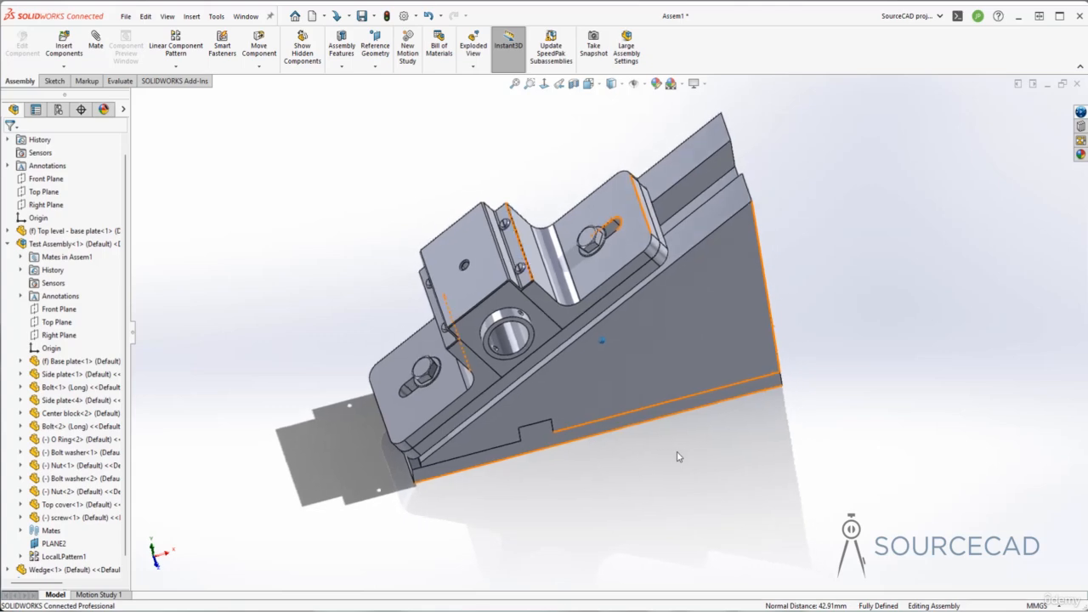